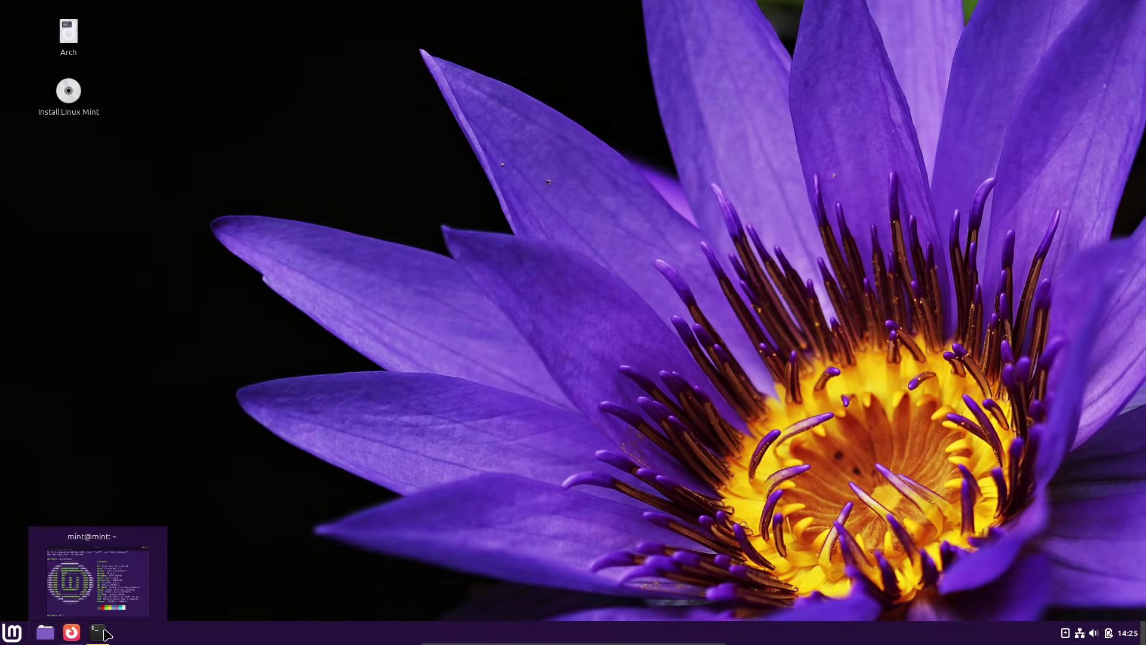
Restore the neofetch terminal, maximise it to full screen, then minimise it to the purple desktop
left_click(105, 633)
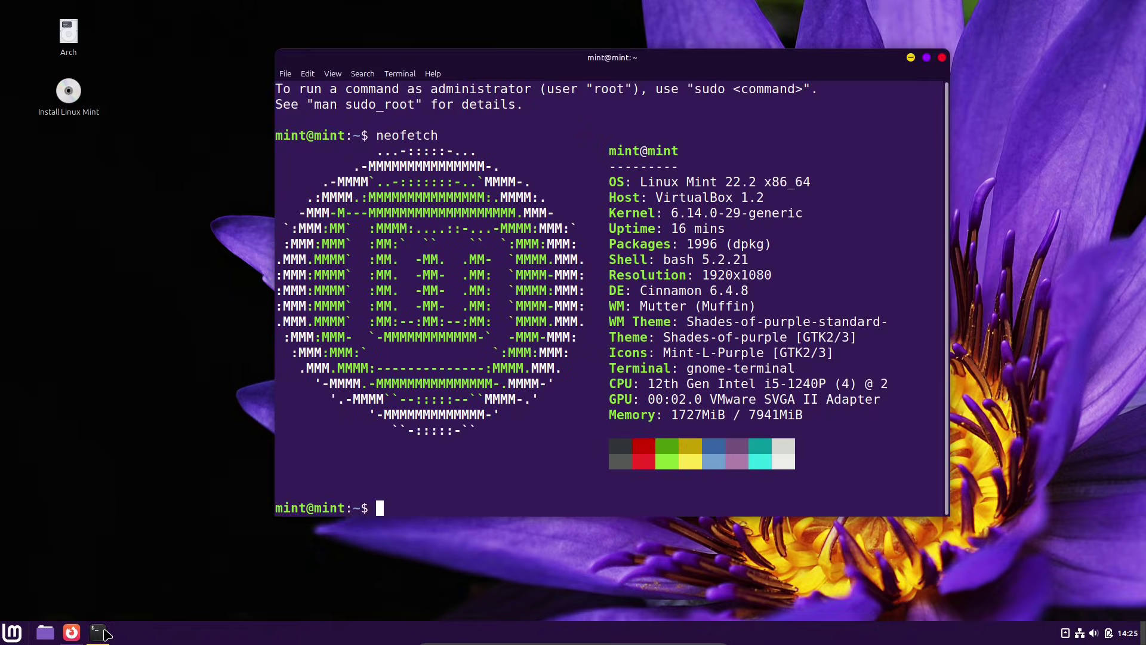
left_click(927, 58)
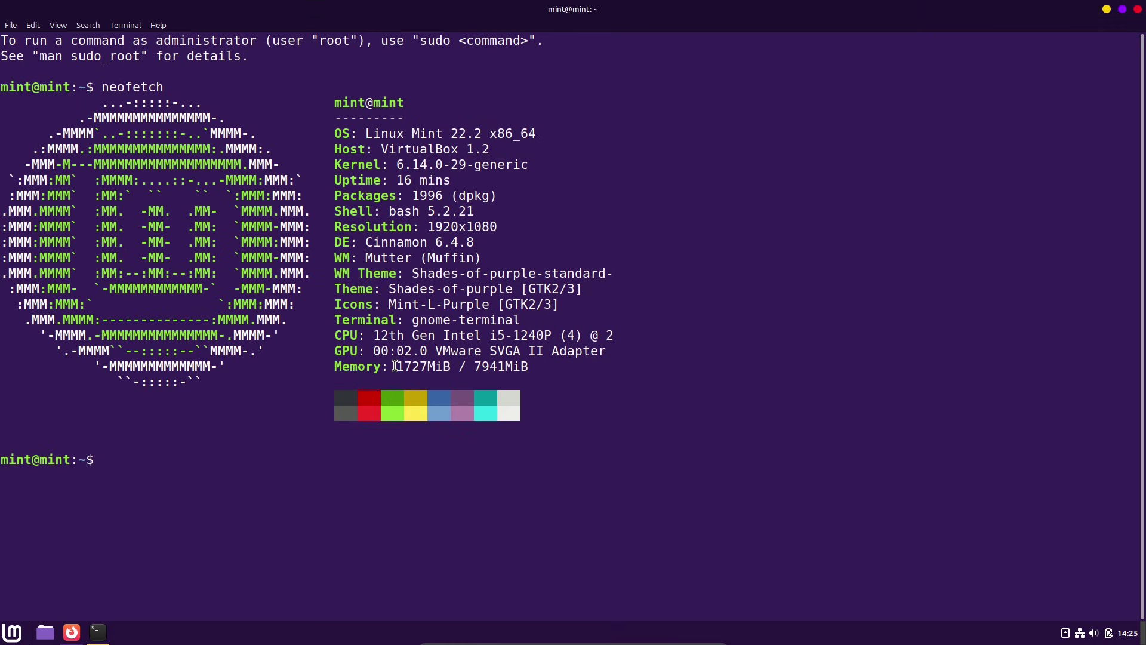
left_click_drag(540, 367, 310, 109)
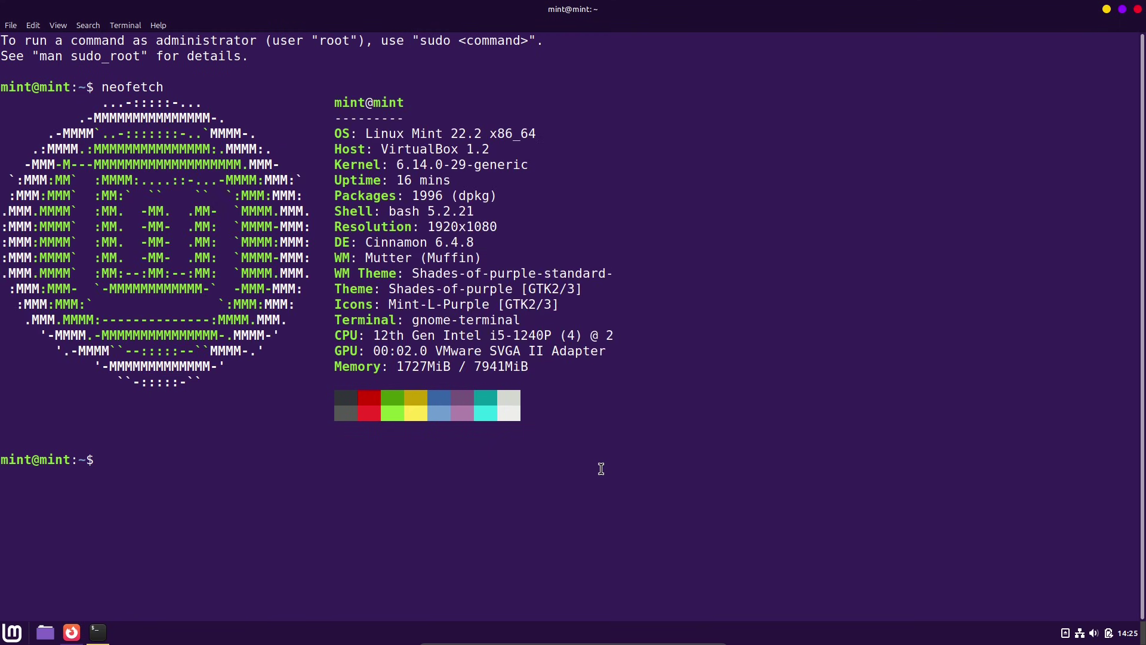
left_click(601, 469)
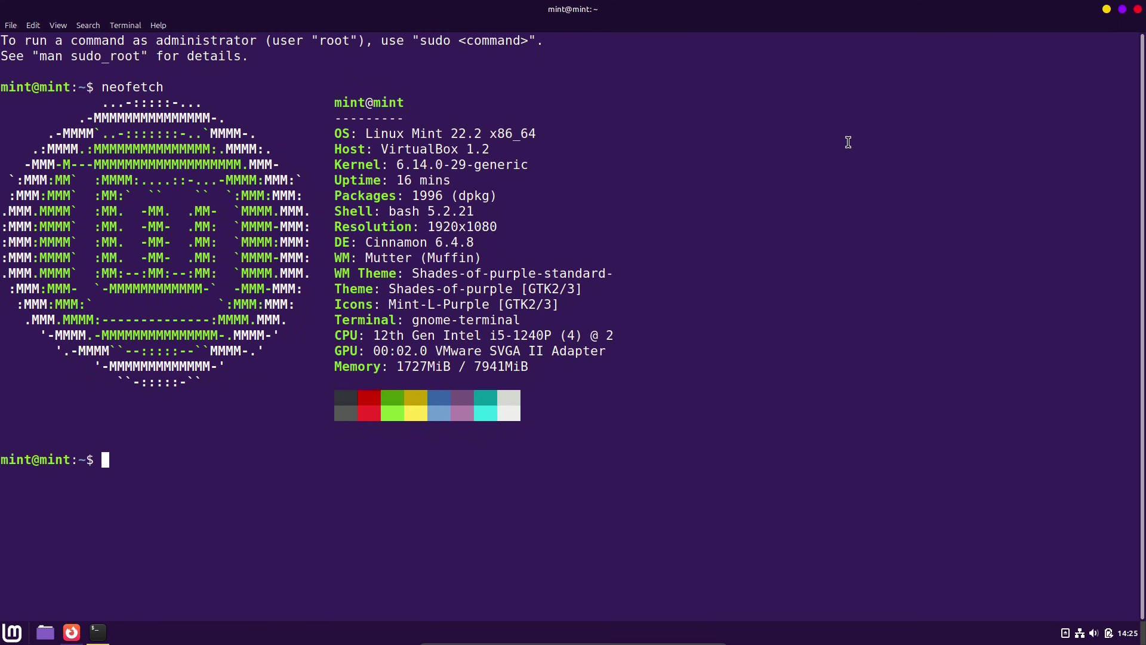
left_click(1108, 10)
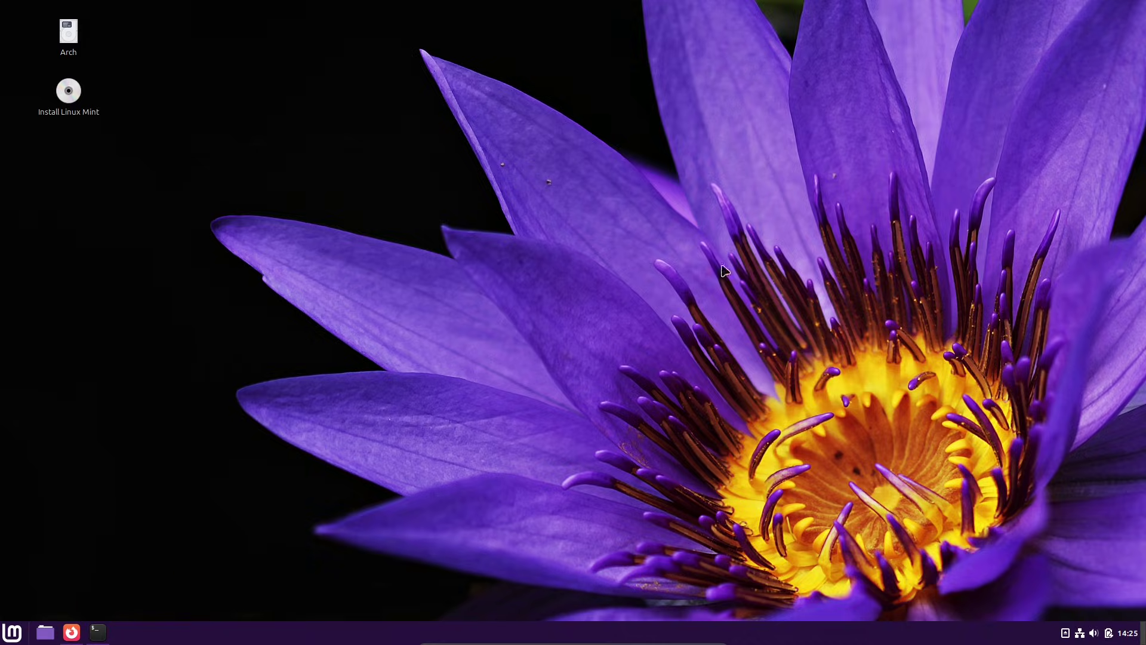
Enlarge the Cinnamon menu and launch System Info by searching 'info'
left_click(12, 631)
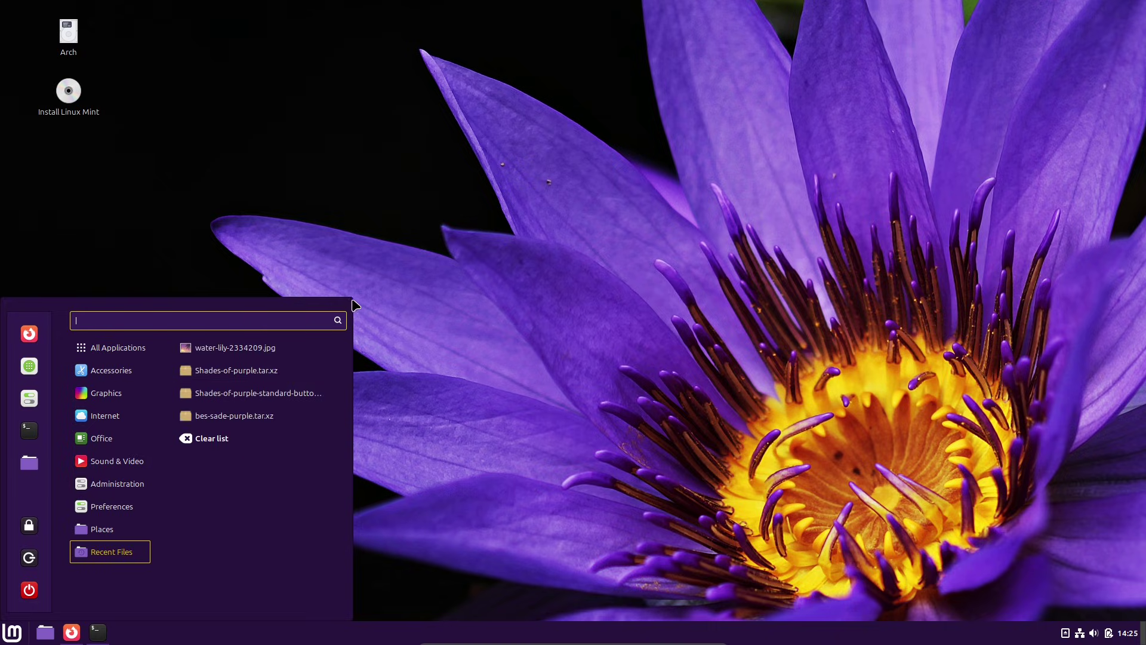
left_click_drag(355, 306, 577, 96)
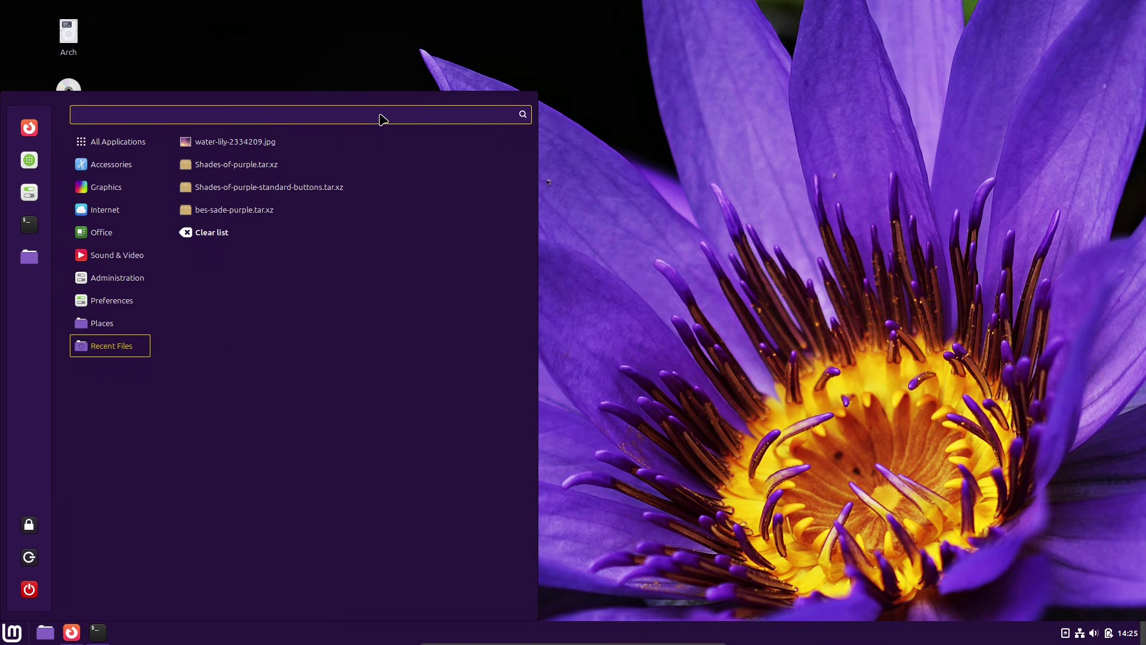
type("info")
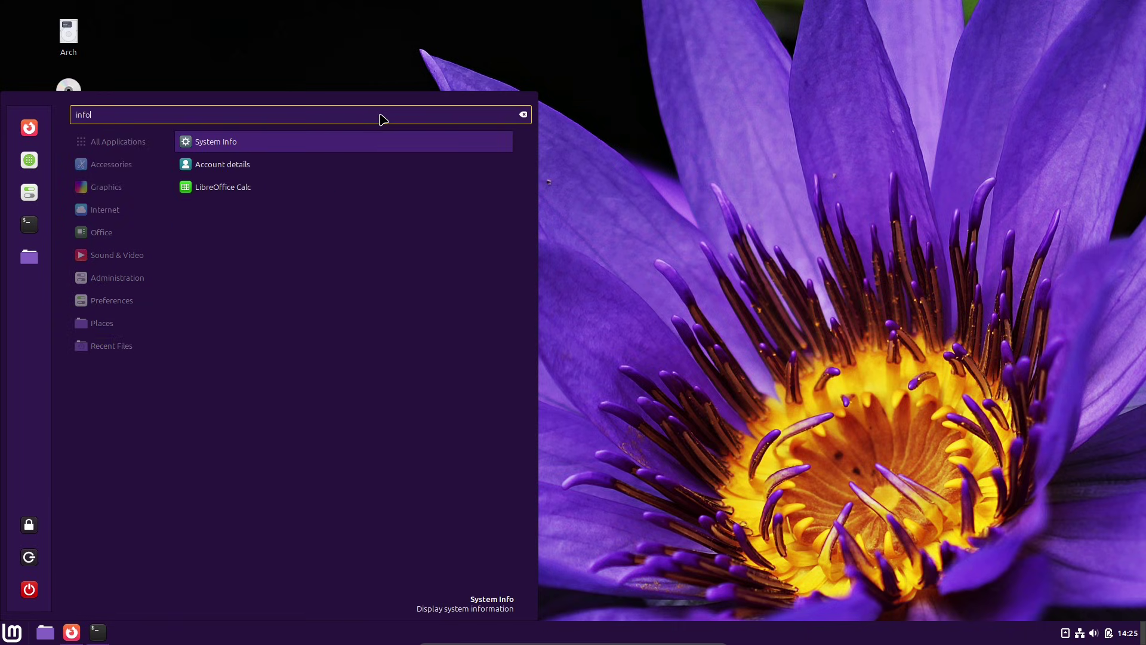
left_click(383, 145)
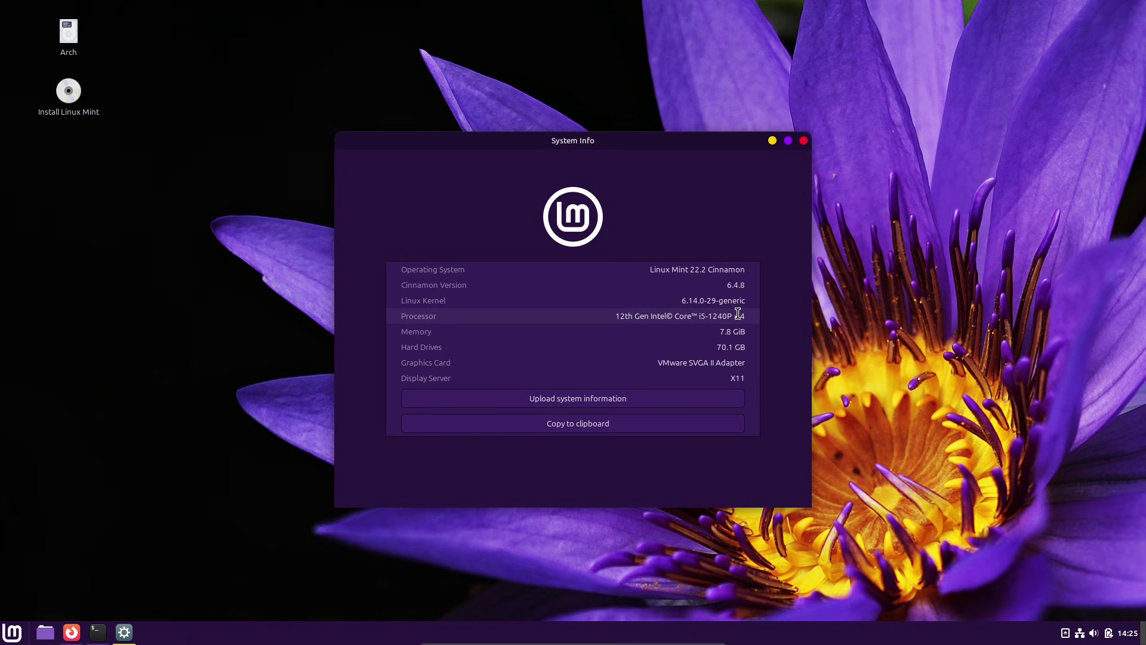
Close System Info and bring up Firefox on the Linux Mint Blog post
left_click(803, 141)
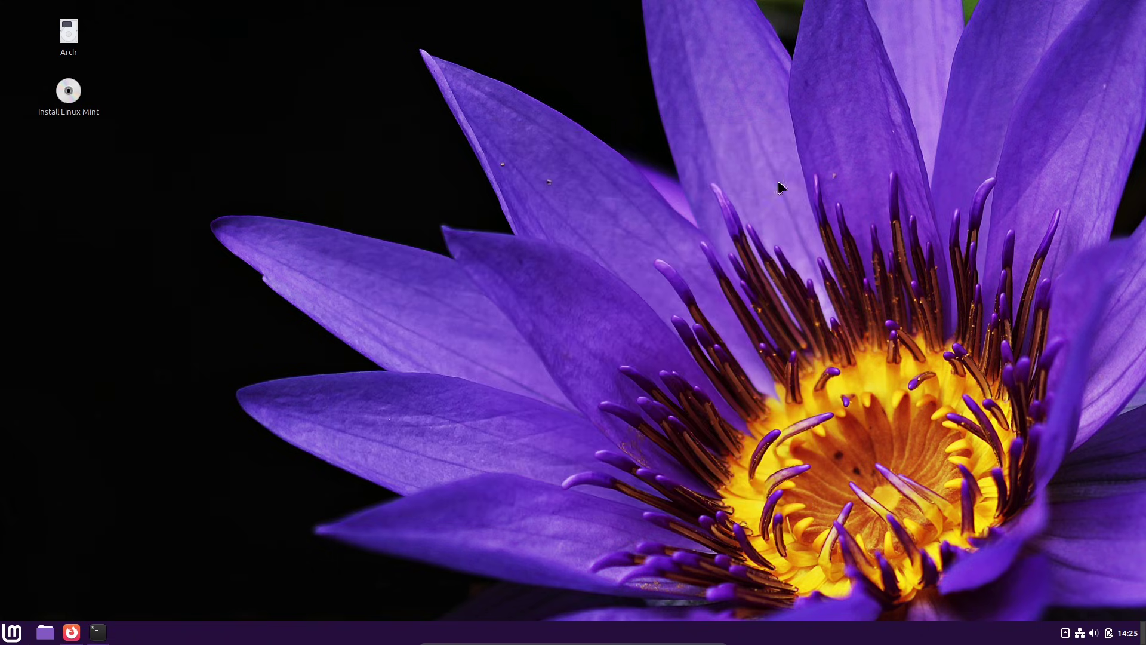
left_click(72, 633)
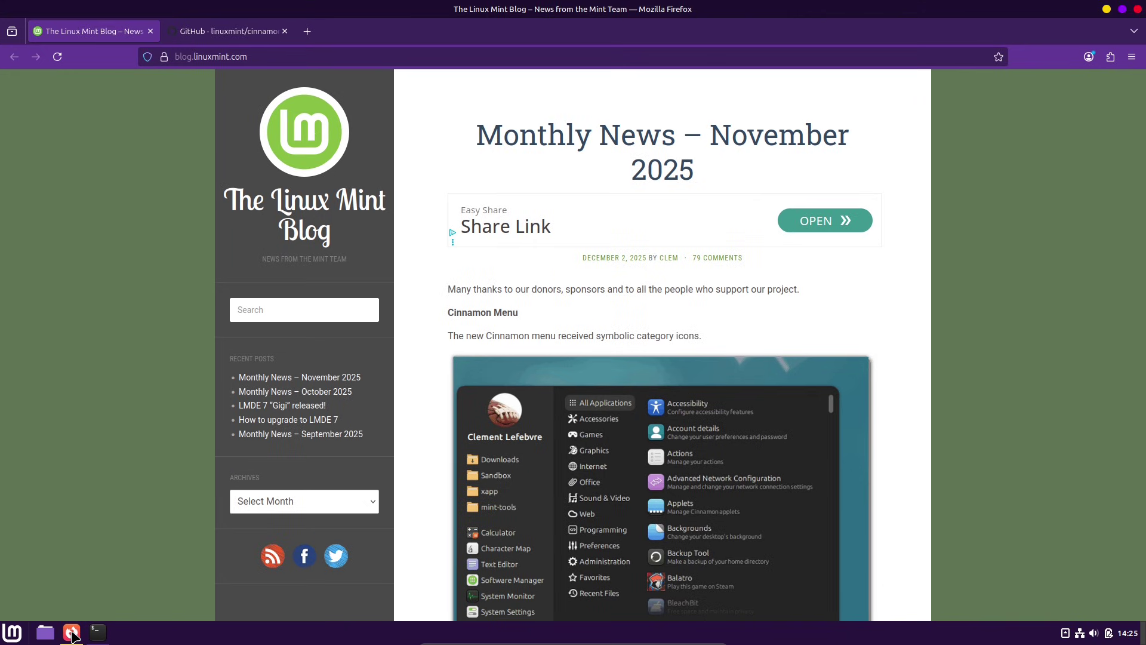
left_click(1131, 57)
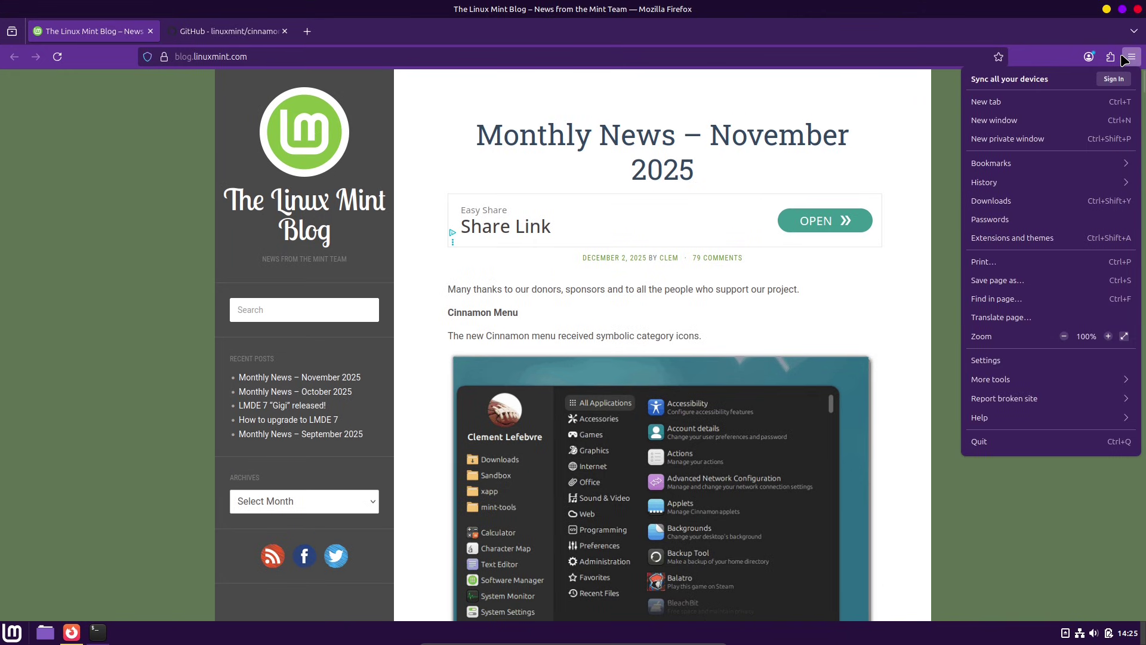
left_click(1009, 555)
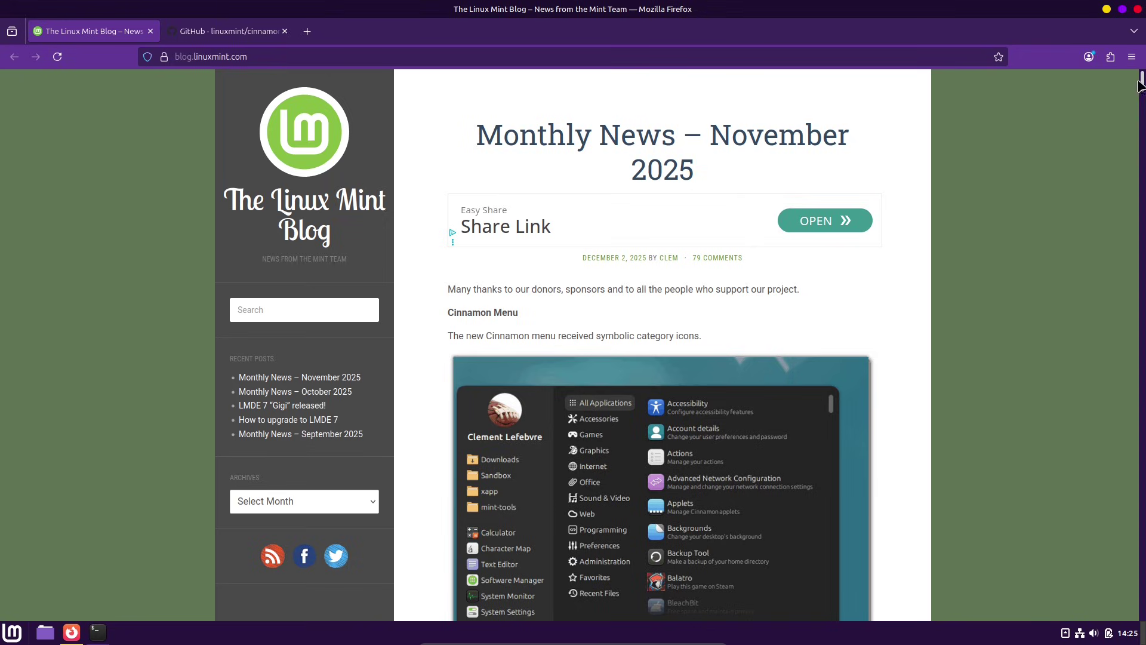
mouse_move(1140, 84)
left_mouse_down()
mouse_move(1142, 103)
mouse_move(1142, 88)
left_mouse_up()
Open the Cinnamon menu screenshot in a new tab and zoom in on it twice
right_click(702, 313)
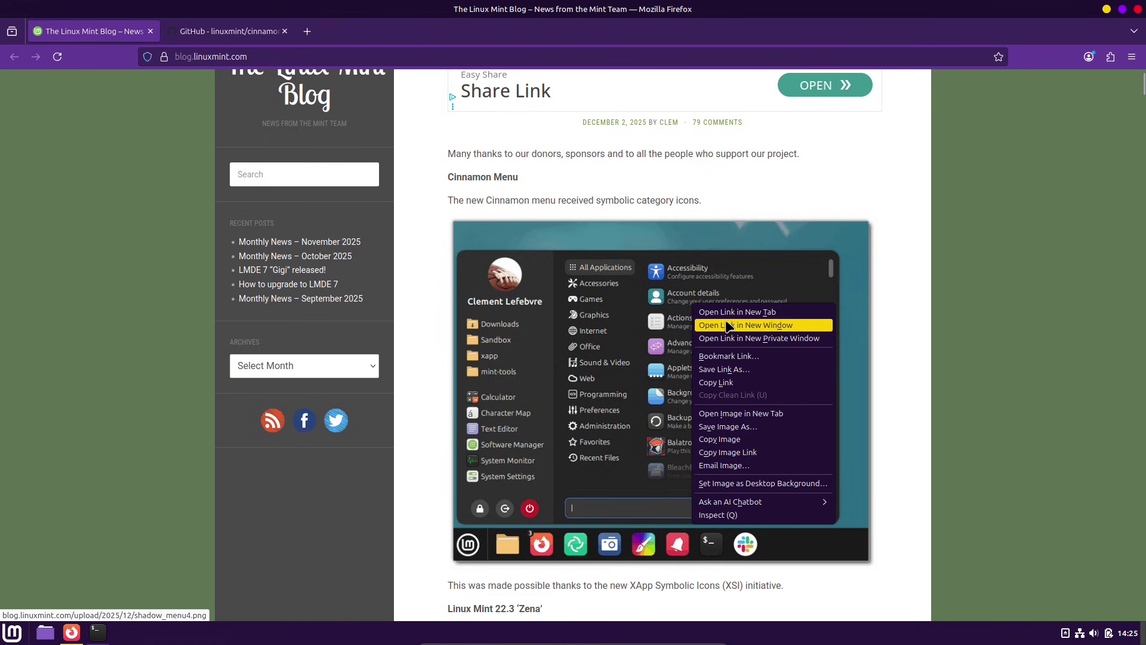
left_click(760, 419)
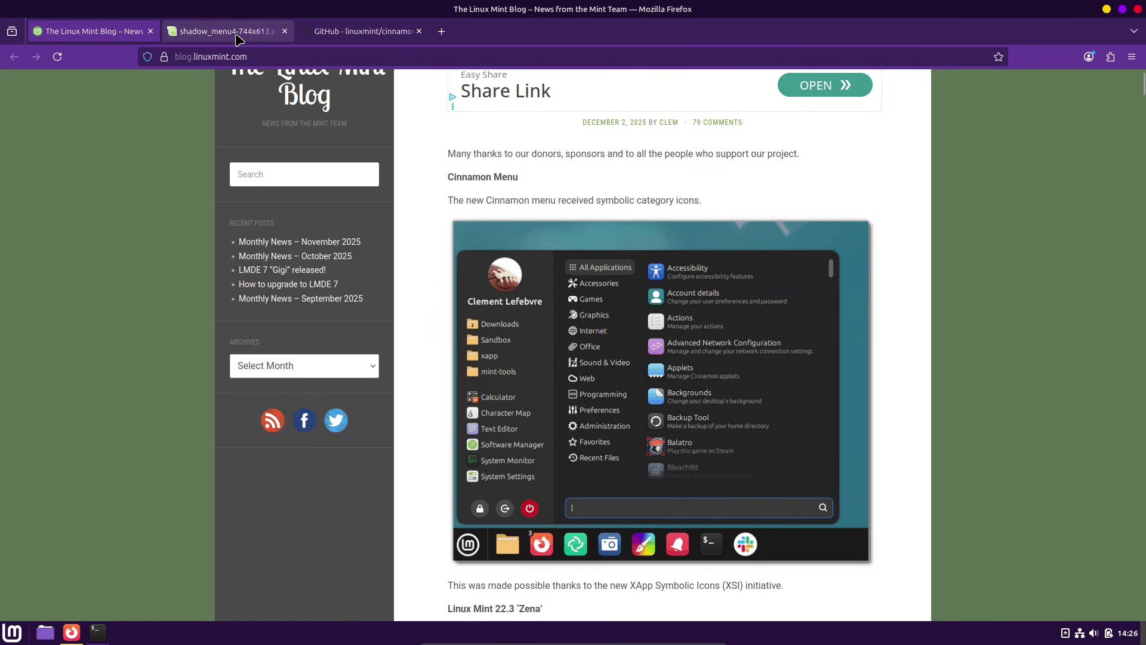
left_click(239, 33)
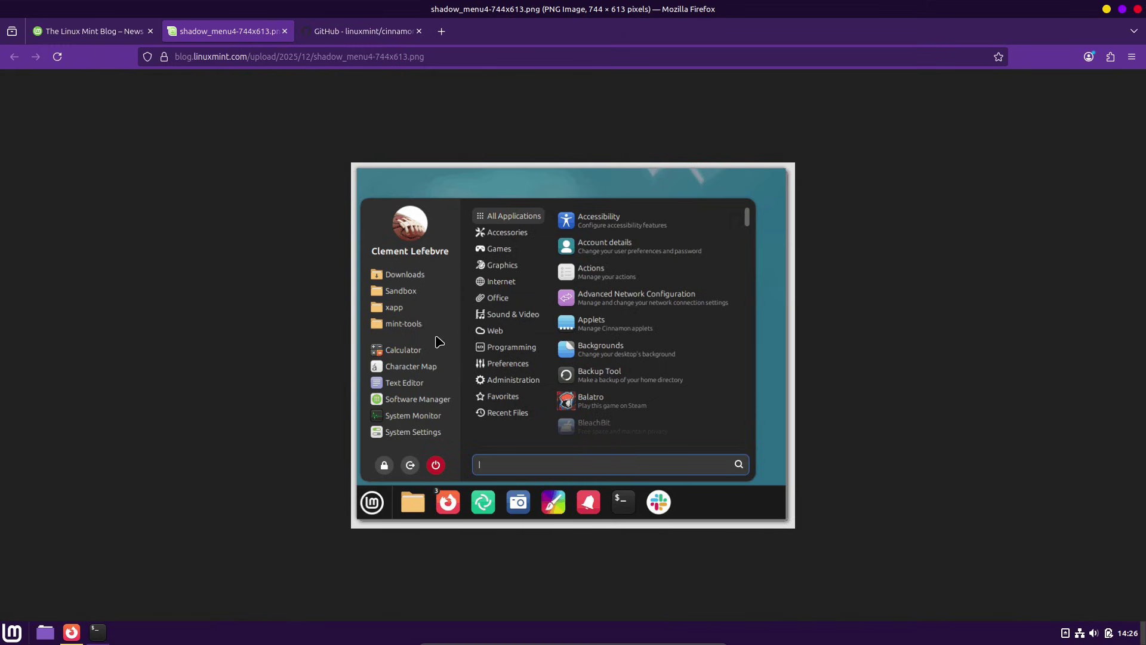
left_click(1132, 57)
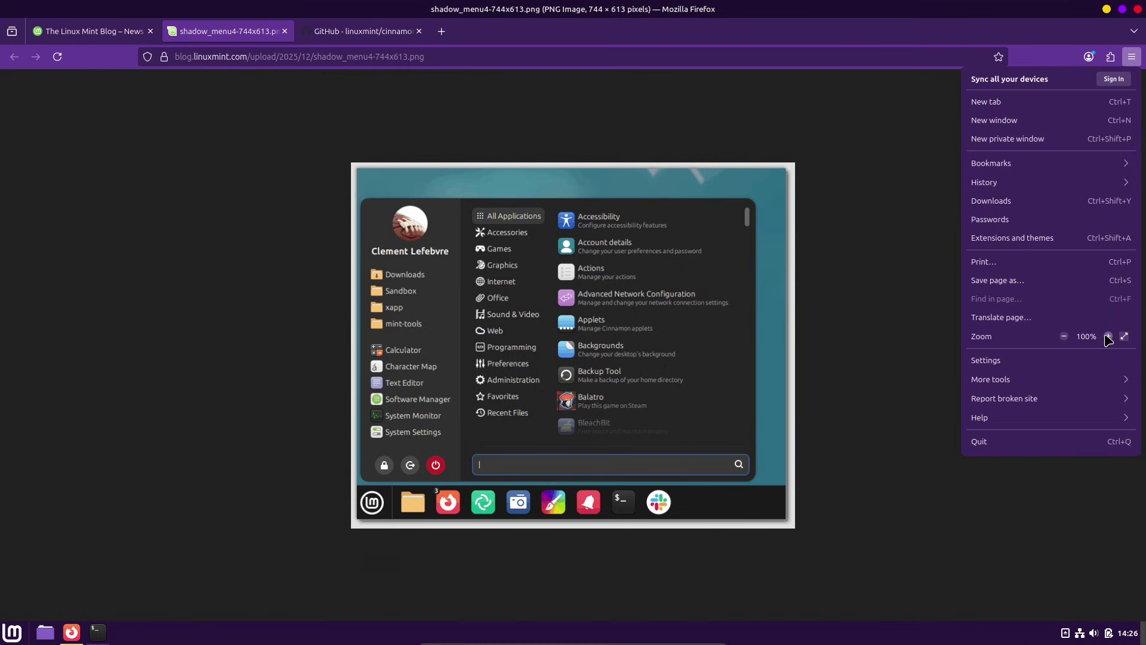
left_click(1108, 337)
left_click(1109, 337)
left_click(1108, 337)
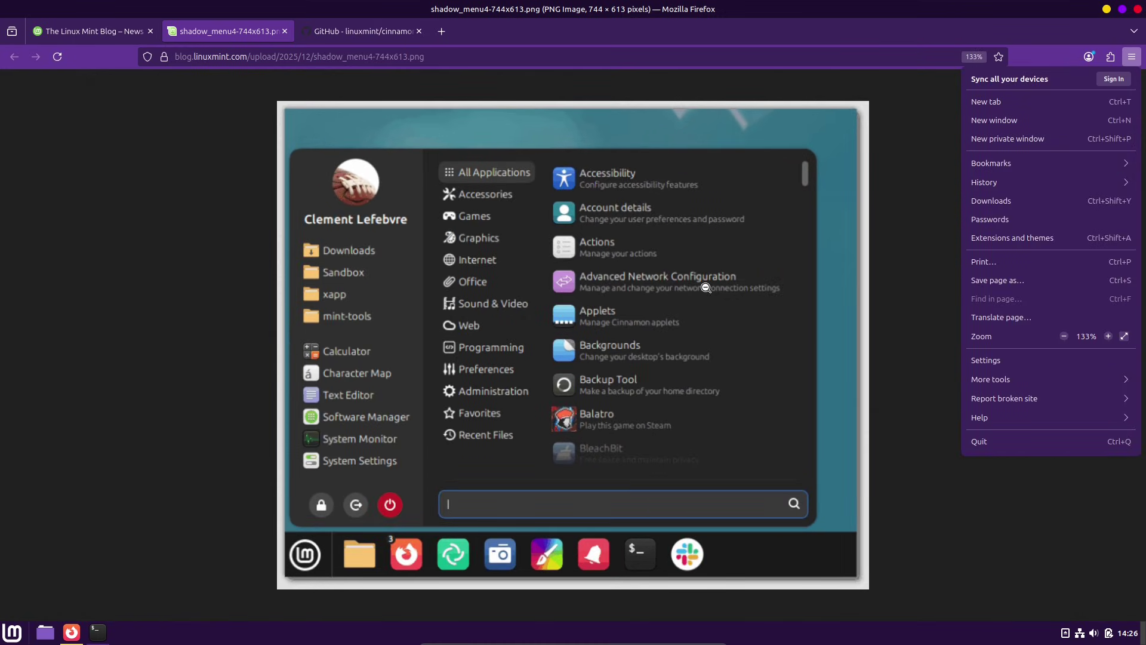
left_click(816, 401)
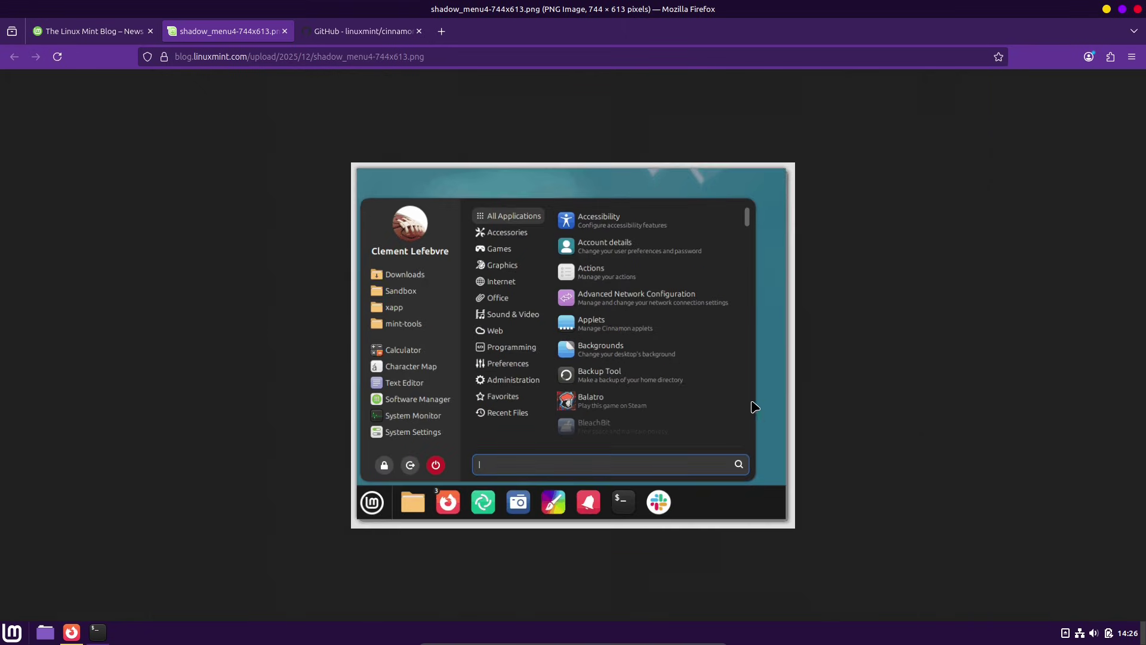
Go to the GitHub linuxmint/cinnamon tab and open the master.lmde7 release page
left_click(368, 37)
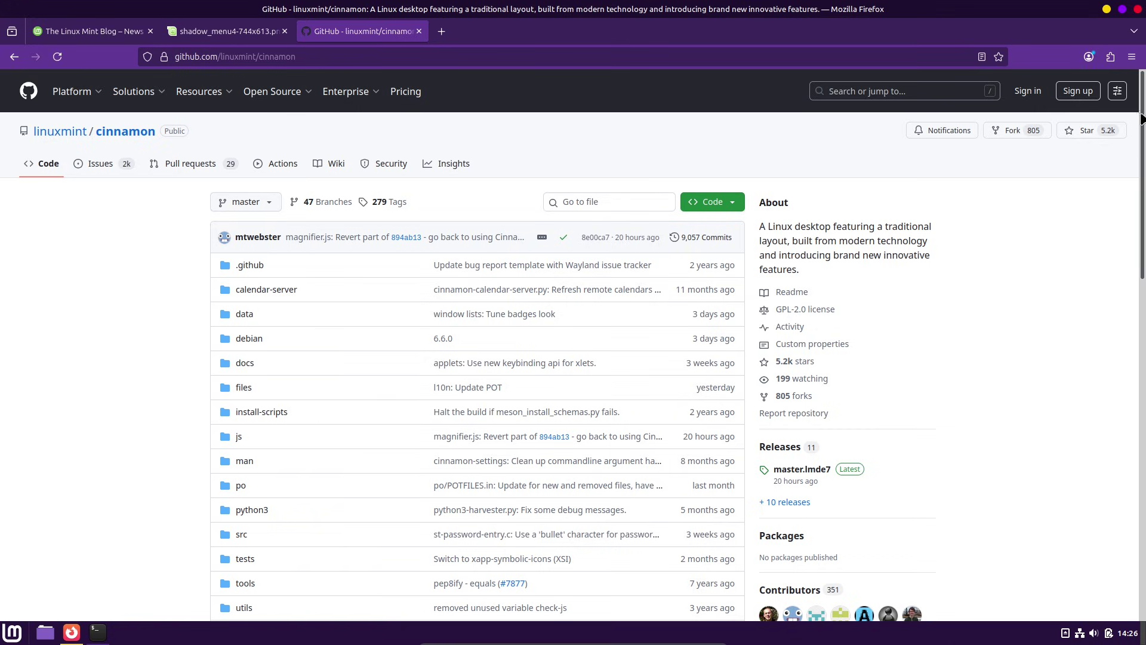
left_click_drag(1141, 119, 1144, 318)
scroll(1144, 319, "down", 5)
scroll(1138, 286, "up", 4)
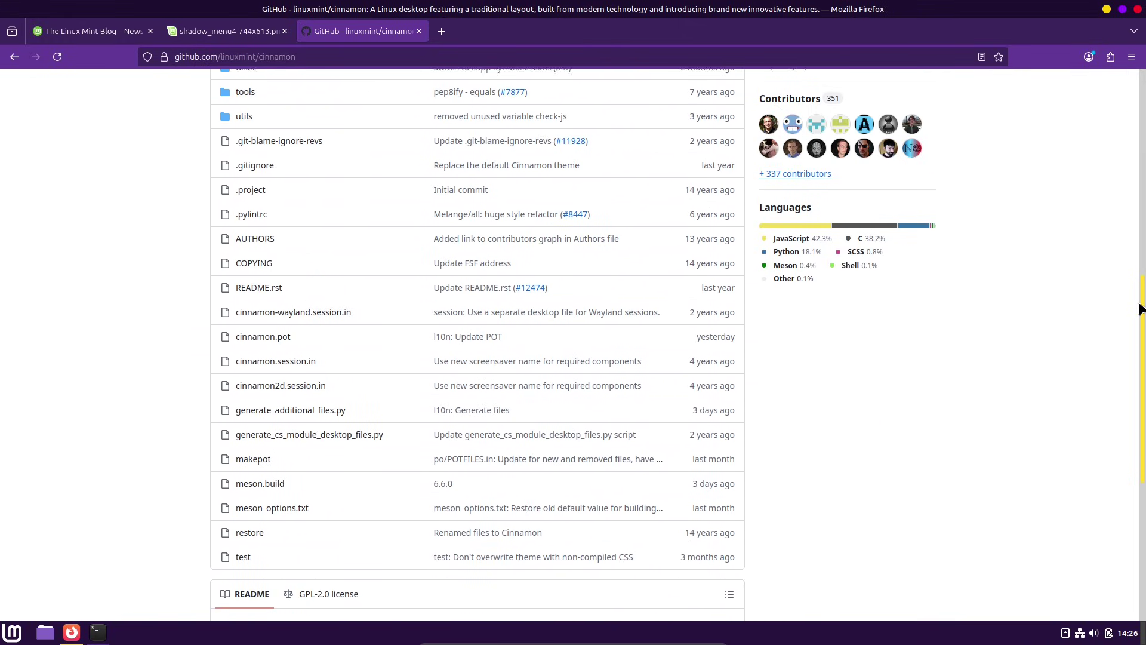
scroll(1130, 249, "up", 2)
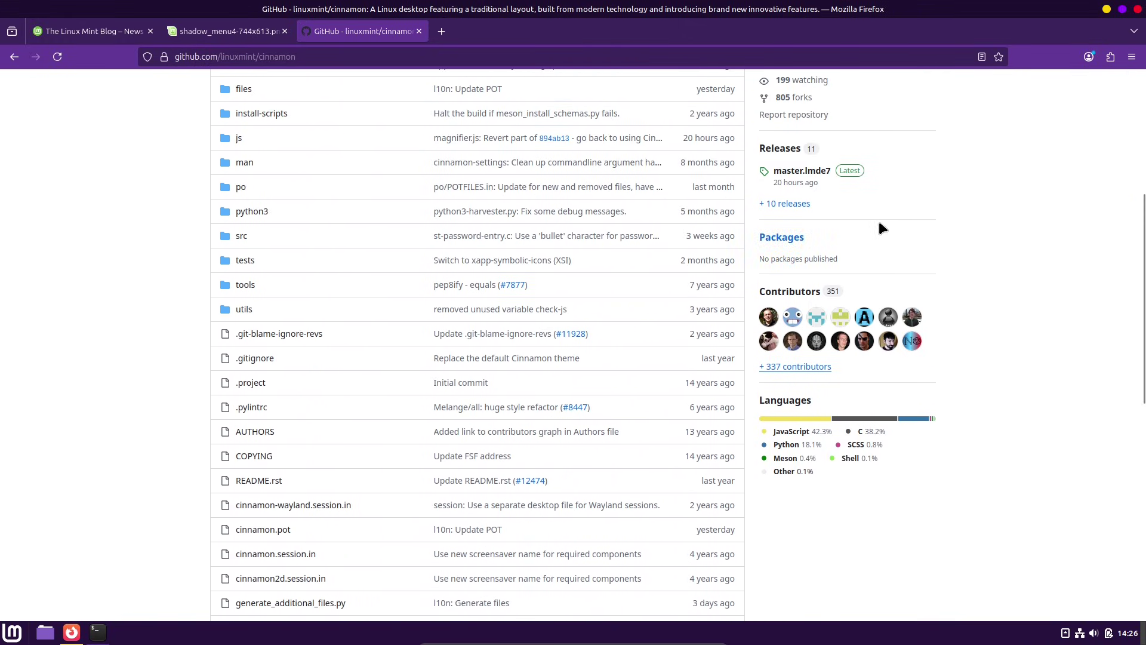
left_click(796, 174)
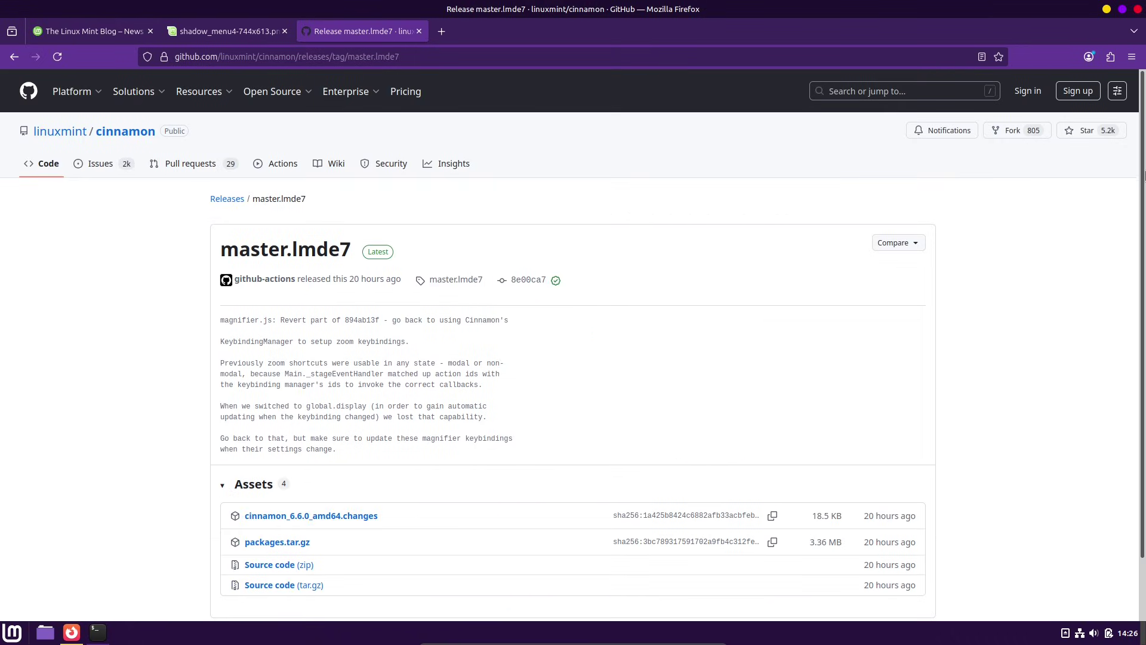
Review the release assets and commit notes, highlighting cinnamon_6.6.0_amd64.changes
scroll(1142, 151, "down", 2)
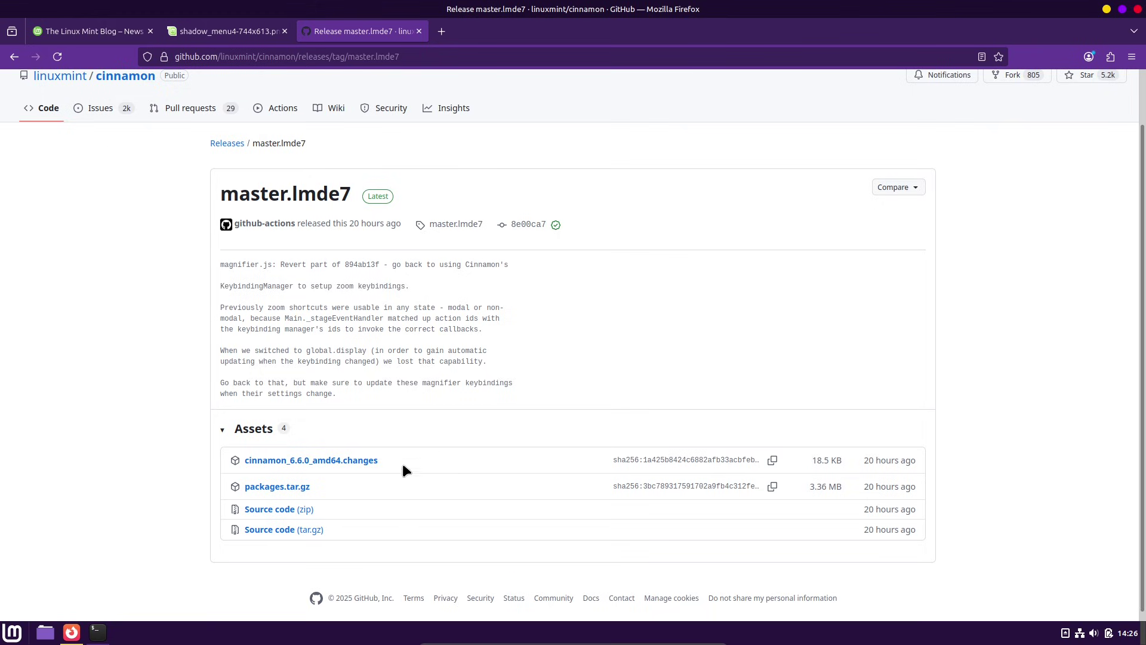
left_click_drag(403, 460, 242, 464)
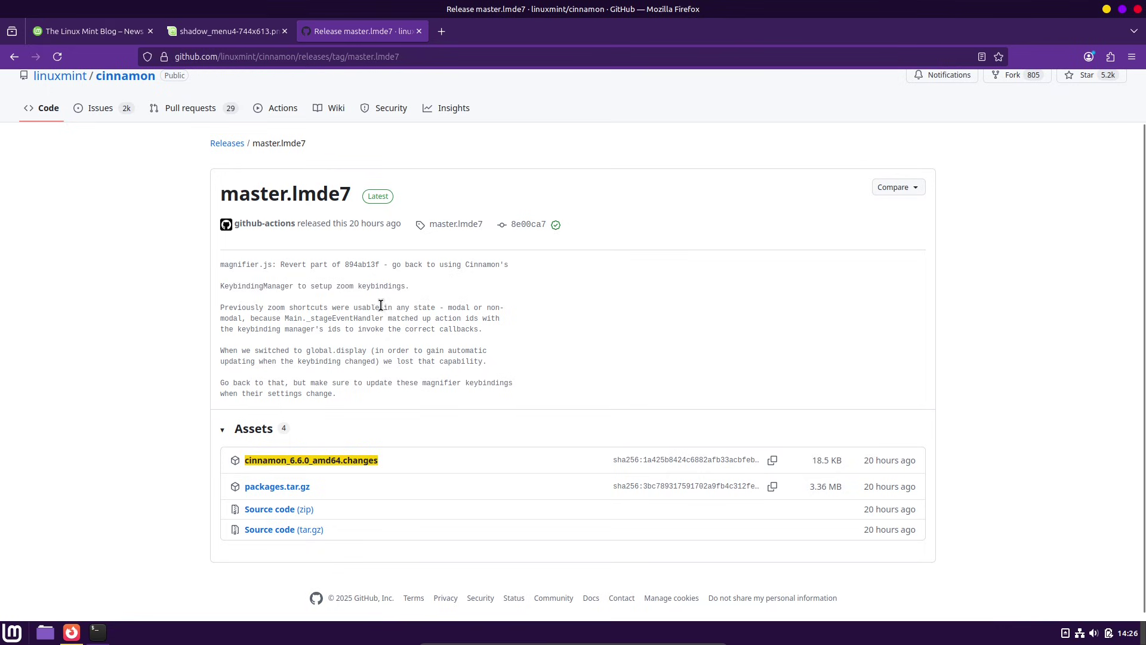
left_click_drag(216, 308, 454, 395)
left_click(847, 272)
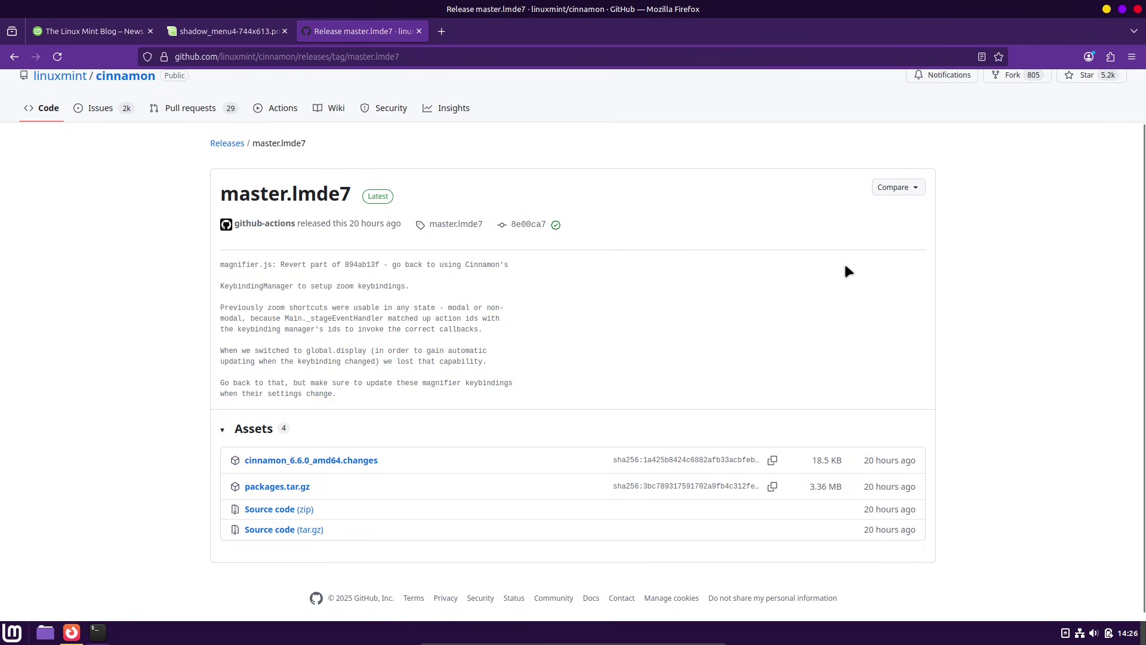
left_click(1106, 9)
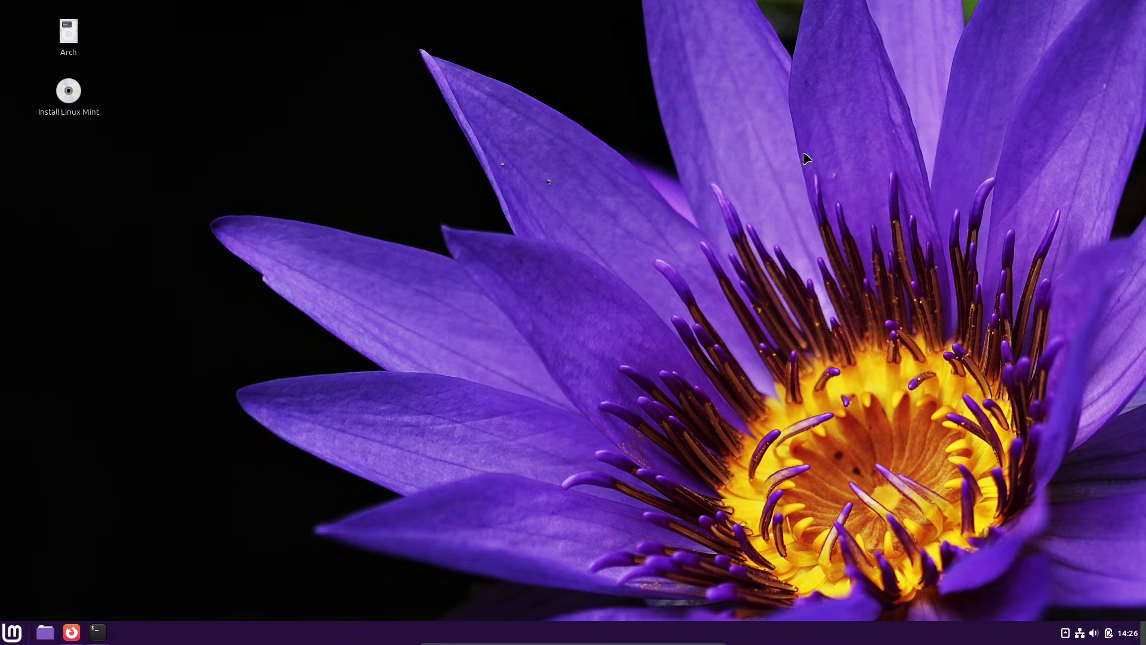
left_click(12, 631)
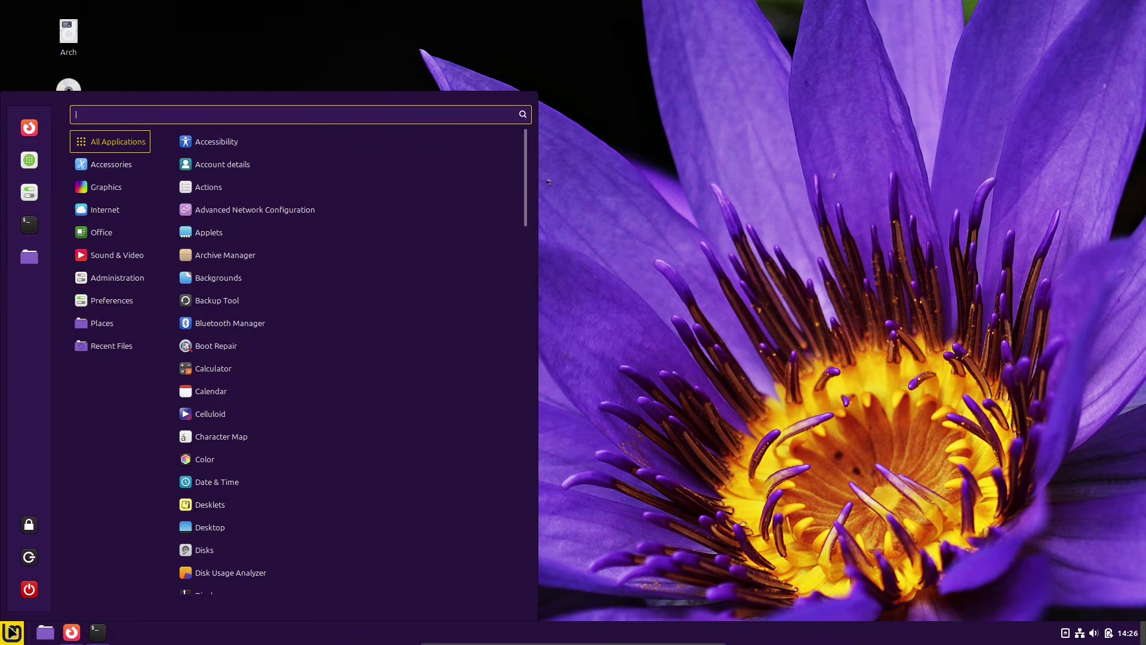
left_click(1080, 634)
left_click(1079, 634)
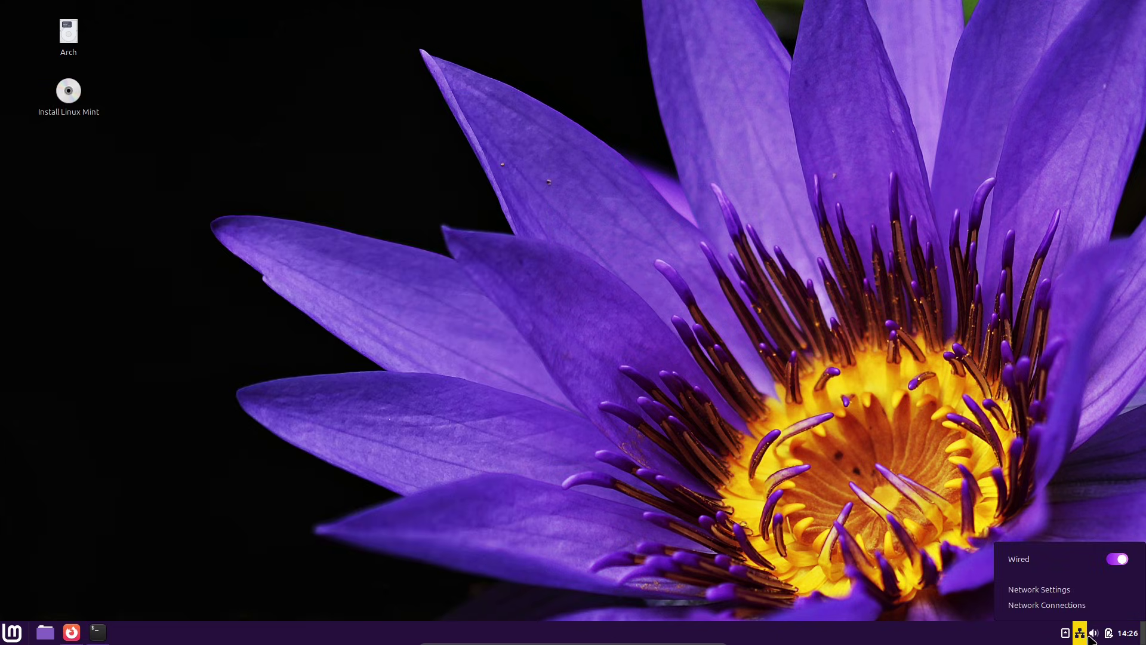
left_click(1108, 634)
left_click(1108, 634)
left_click(683, 527)
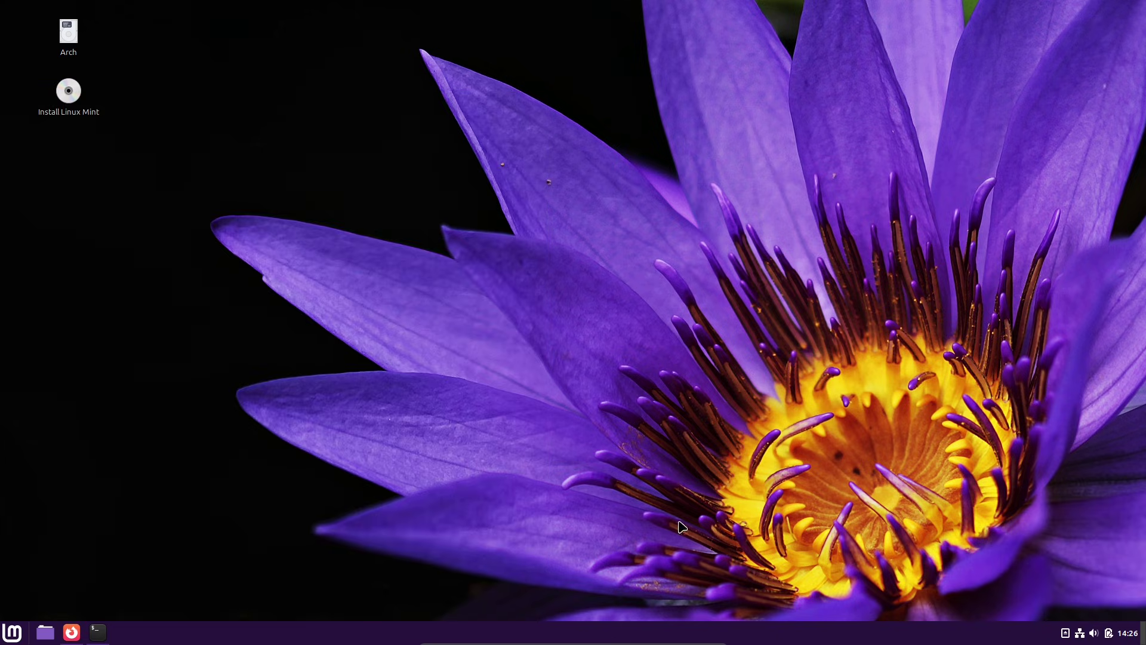
left_click(97, 631)
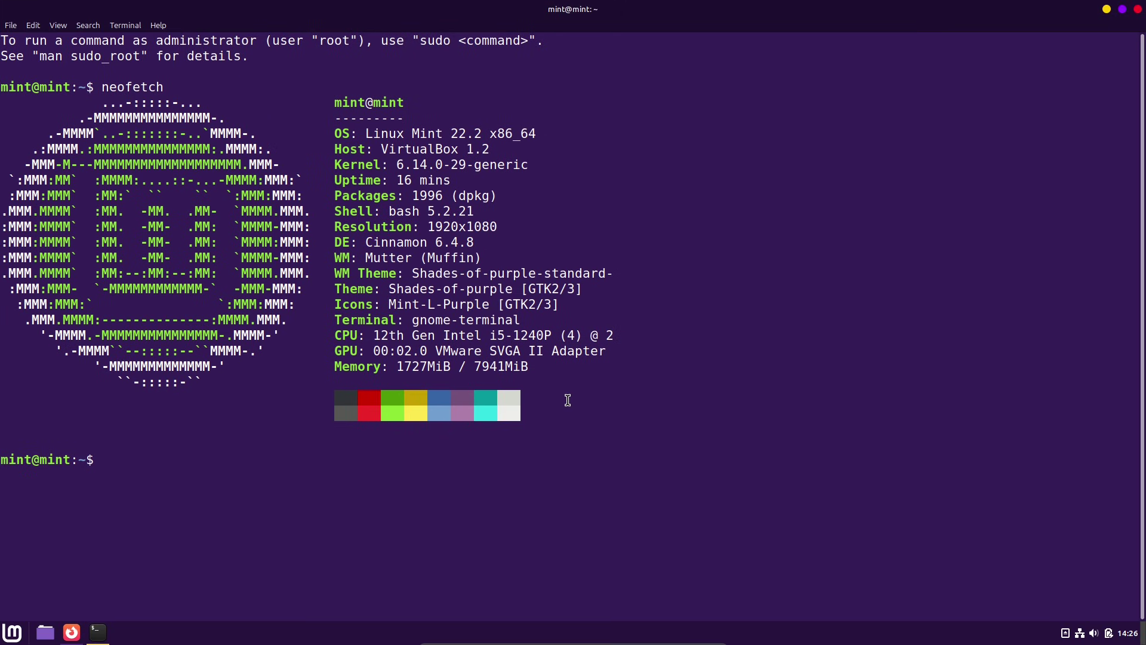
left_click(1137, 9)
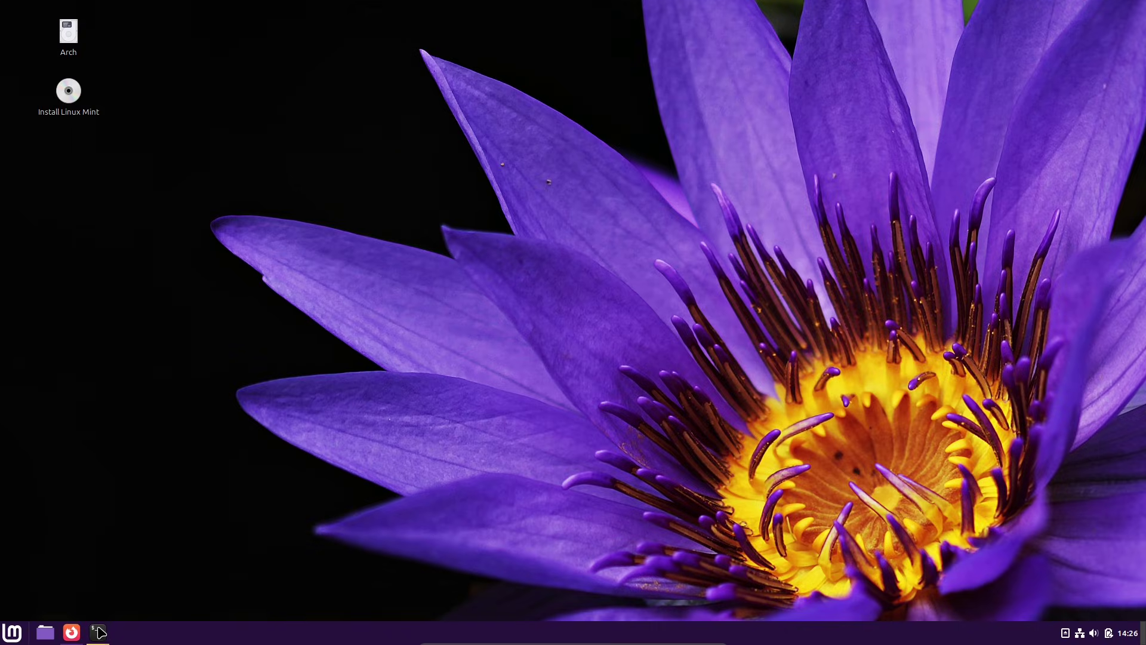
left_click(40, 635)
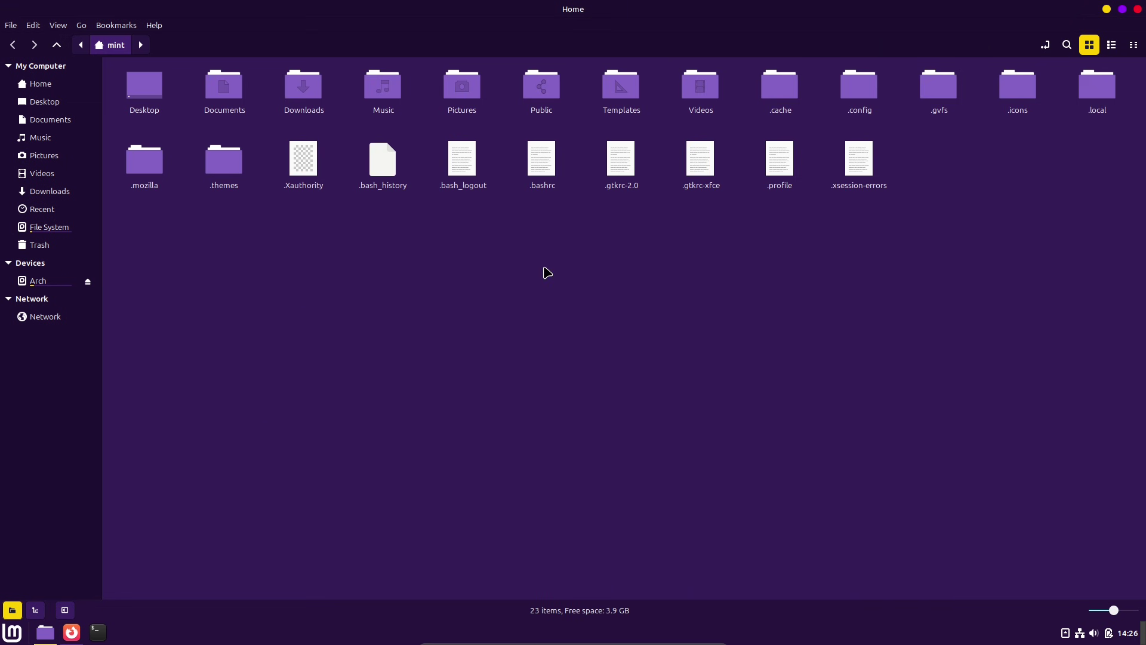
left_click(1137, 10)
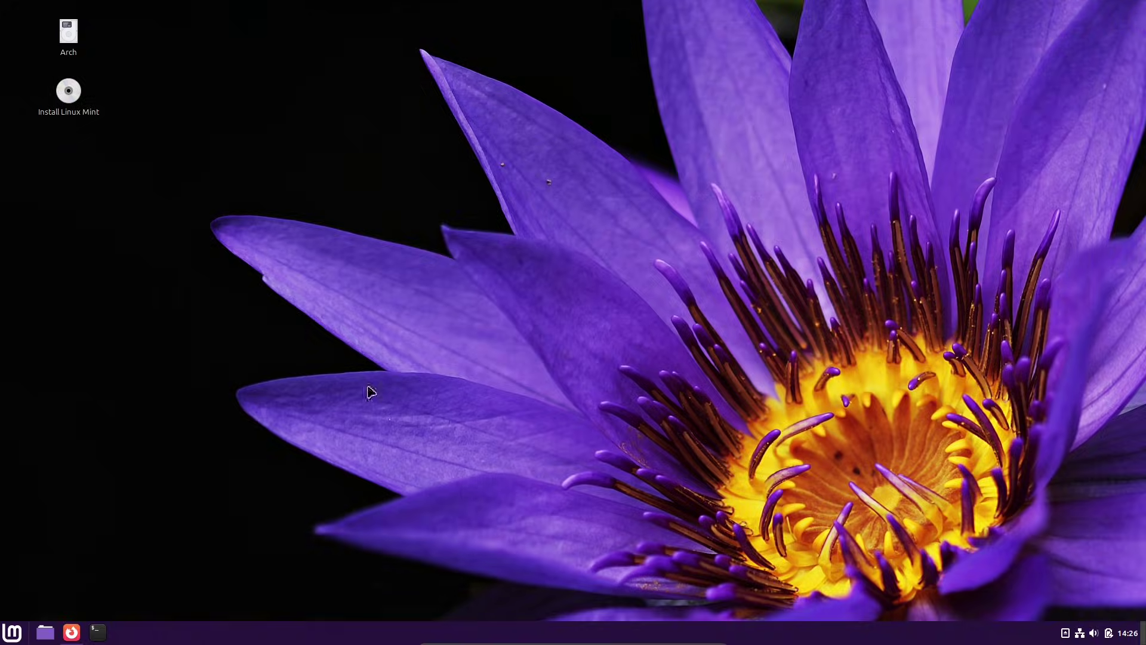
Open the Cinnamon menu and search for 'appl', then delete its last letter
left_click(13, 632)
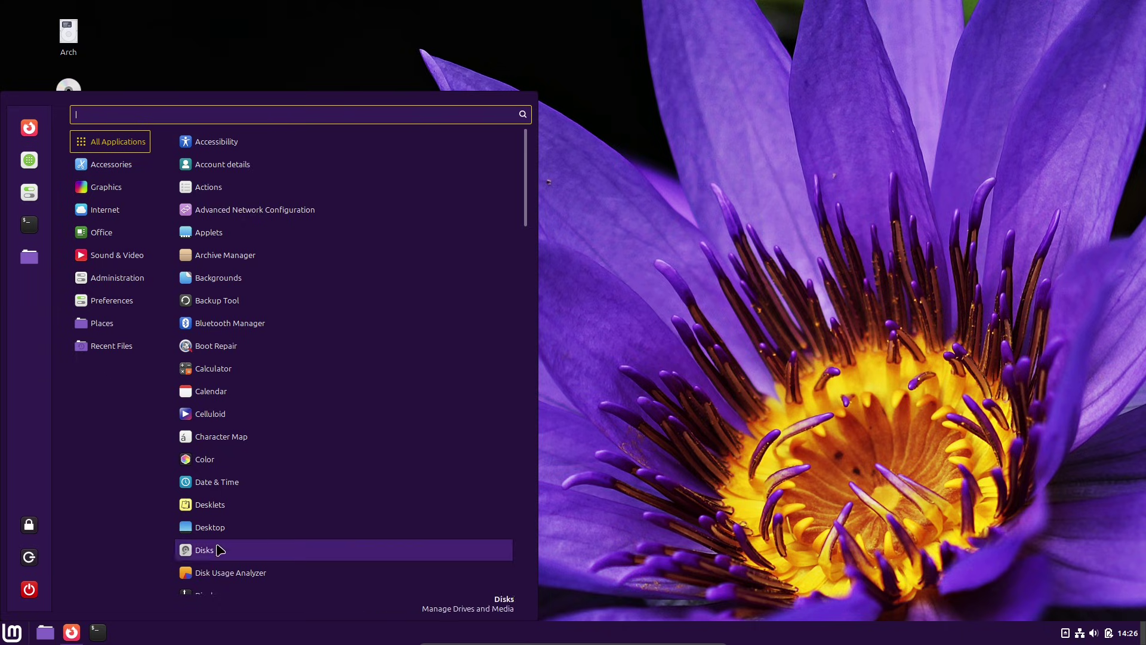
type("appl")
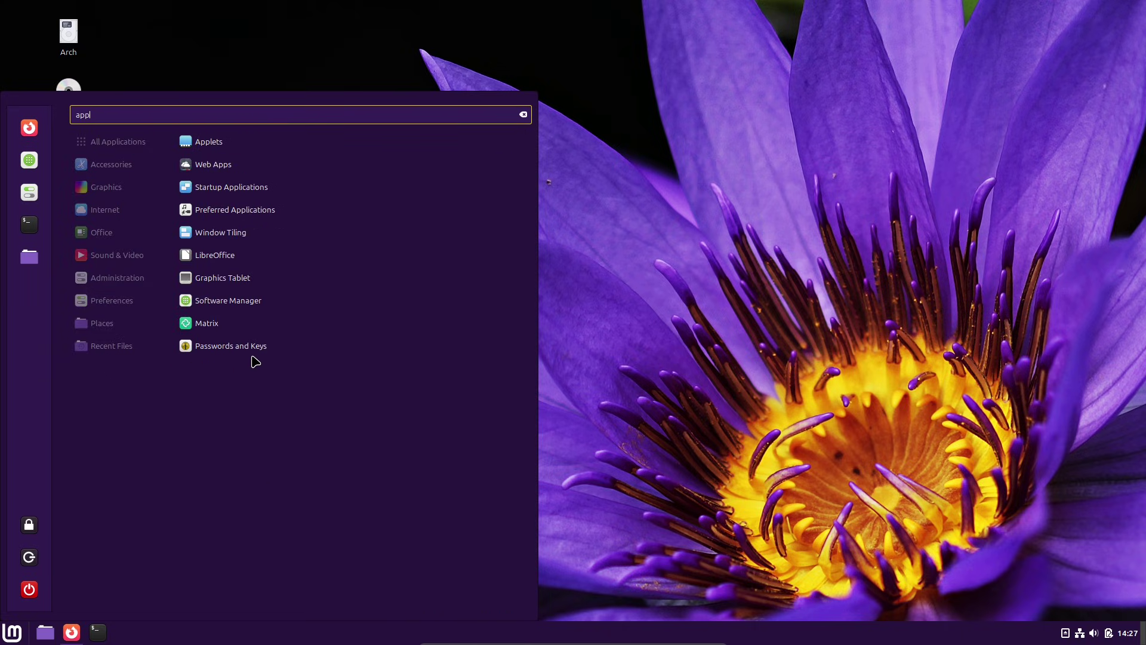
key("BackSpace")
key("BackSpace")
key("BackSpace")
key("BackSpace")
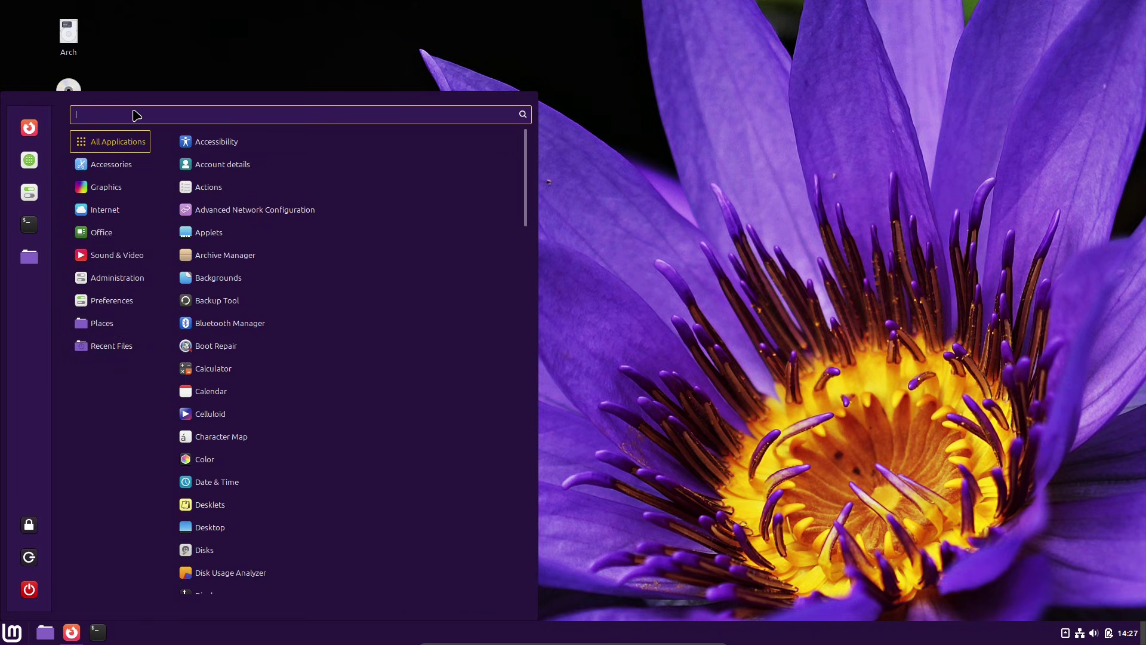
Search 'them', launch Themes, view its Add/Remove and Settings pages, then close it
type("them")
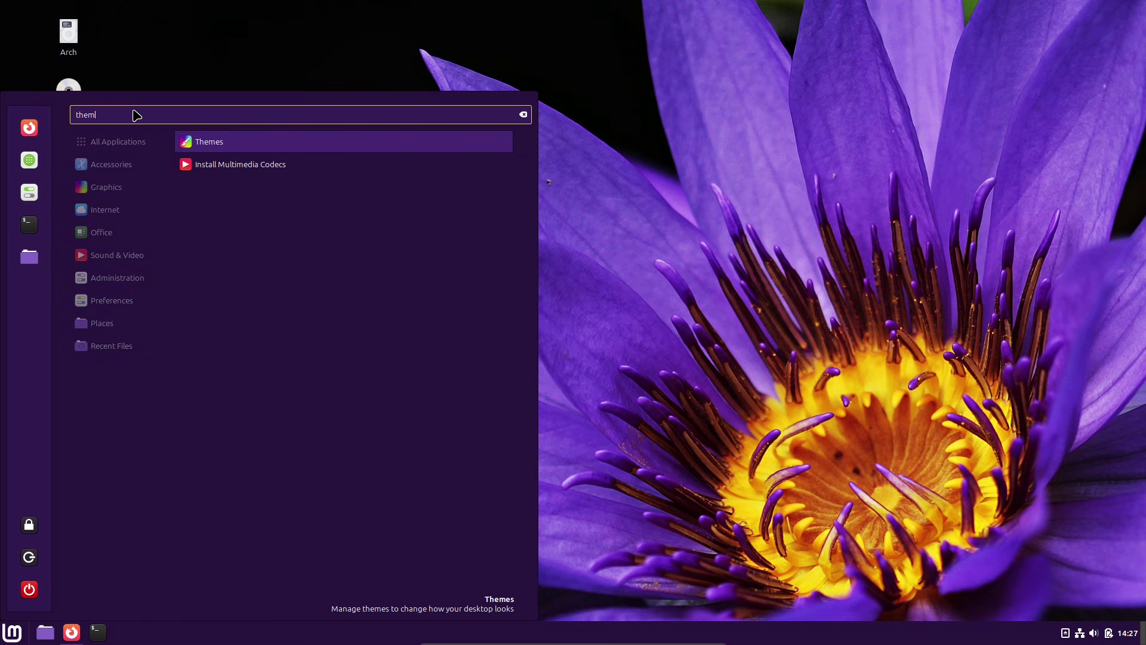
left_click(274, 146)
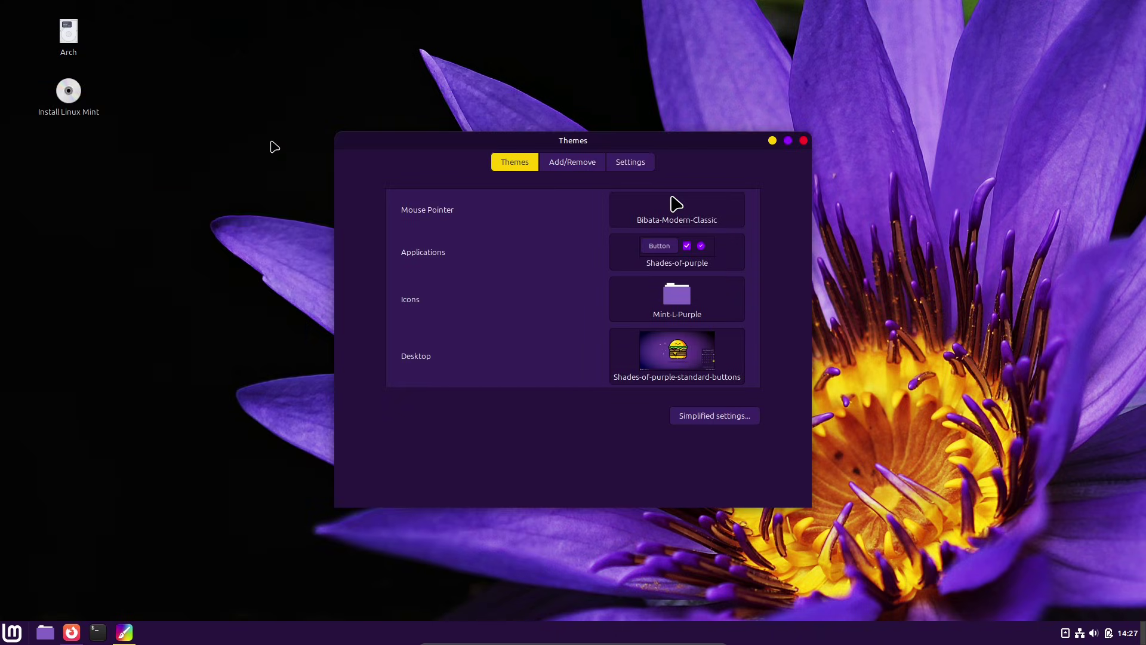
left_click(562, 159)
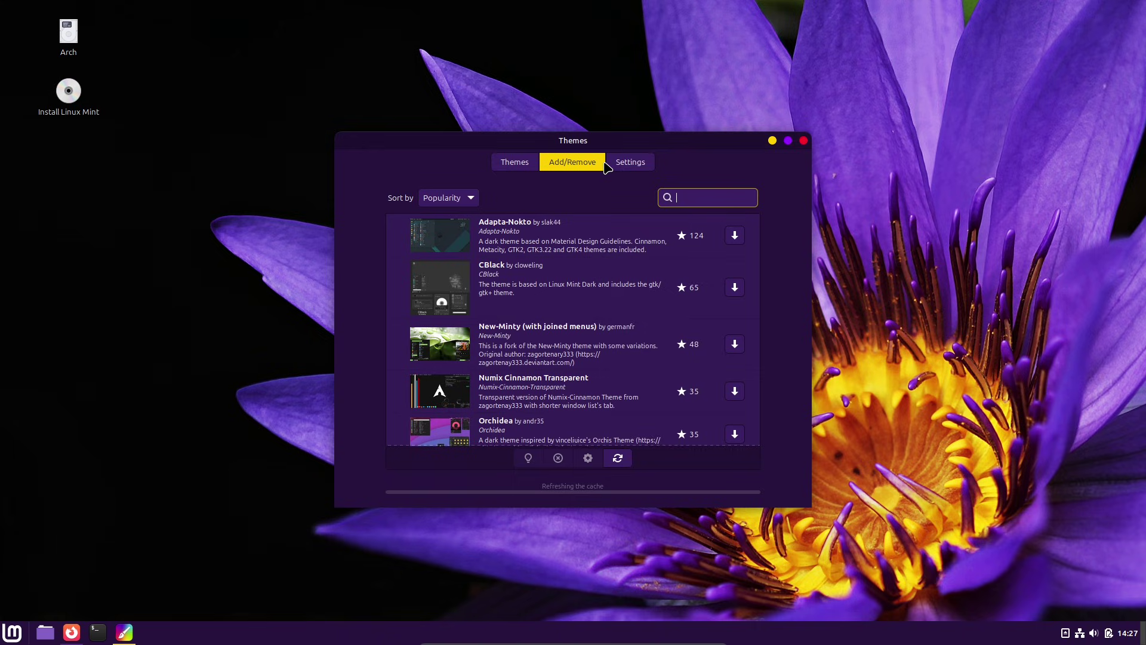
left_click(608, 164)
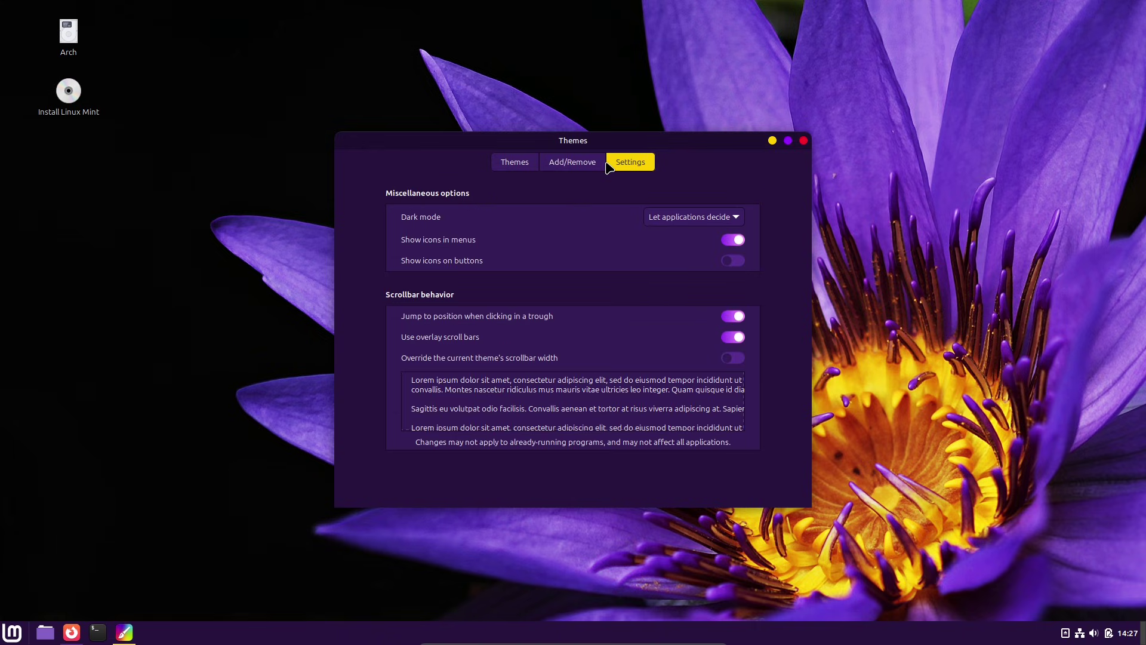
left_click(801, 143)
Open Panel settings and then the Applets manager from the panel's context menu
right_click(511, 631)
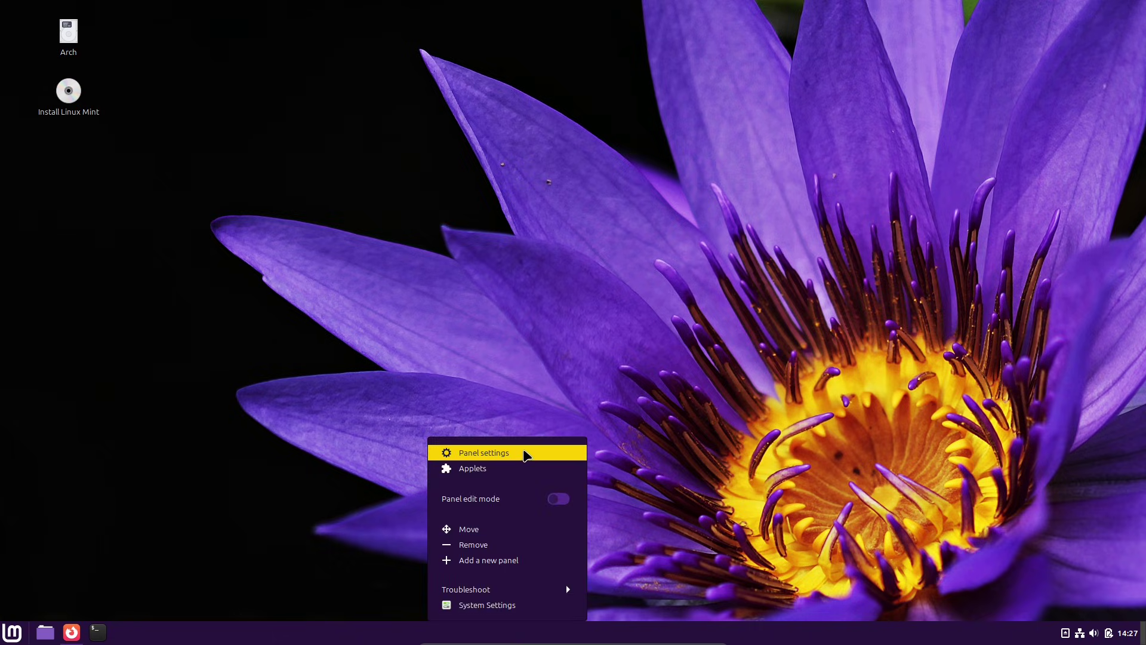
left_click(524, 454)
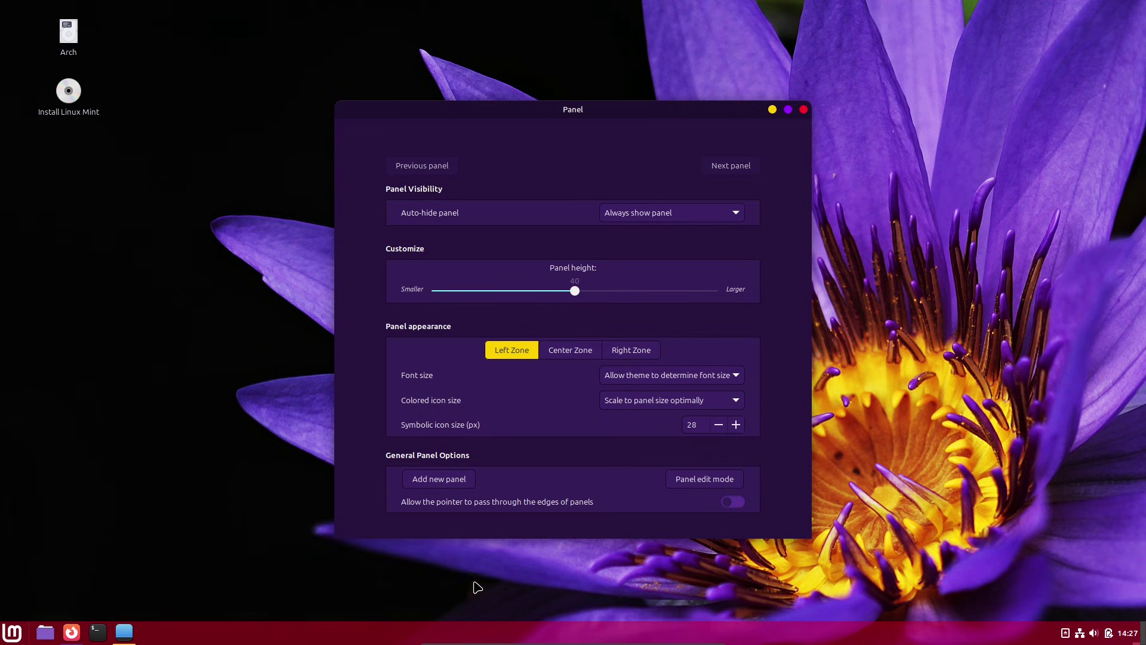
right_click(472, 639)
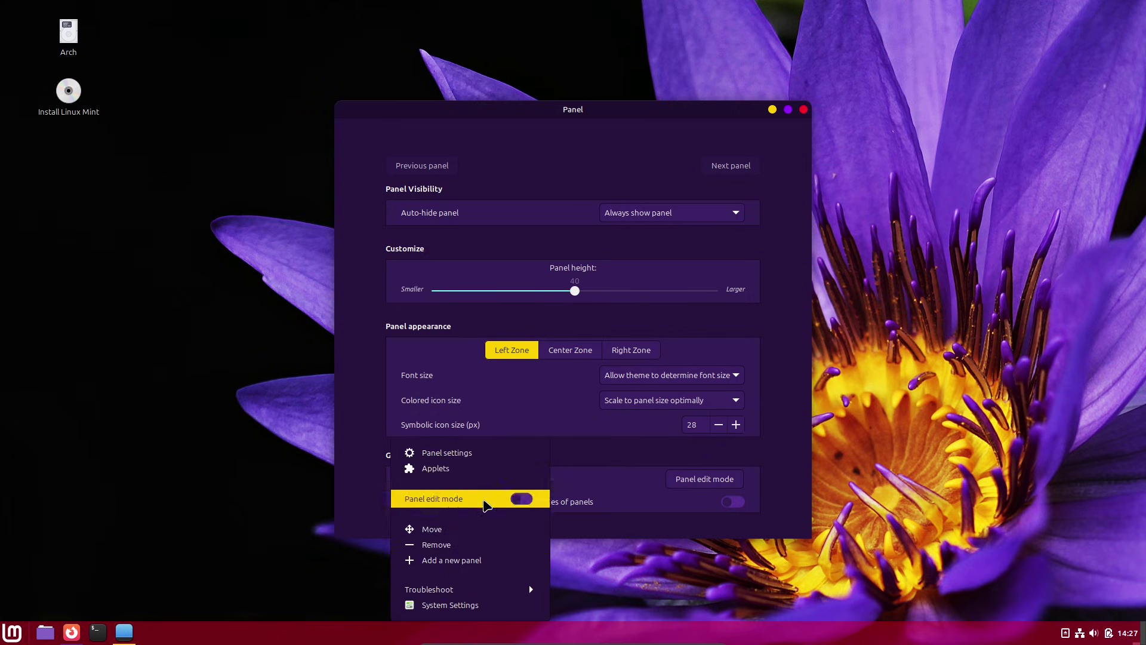
left_click(484, 468)
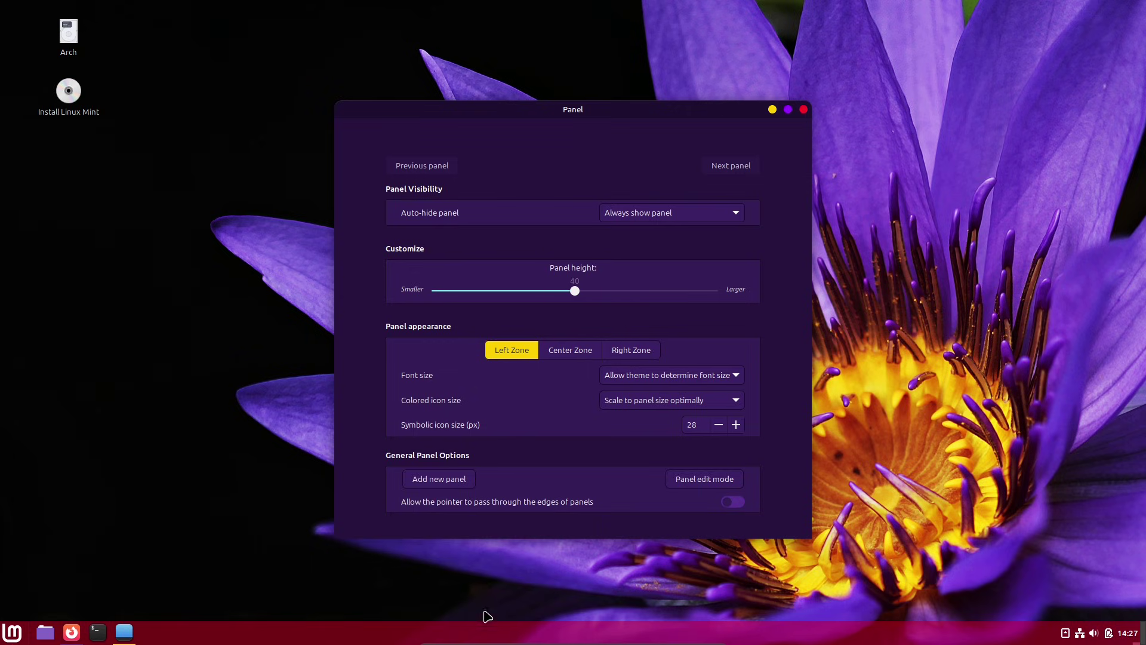
Launch System Settings from the panel menu, rearrange the windows, and maximise System Settings
right_click(489, 634)
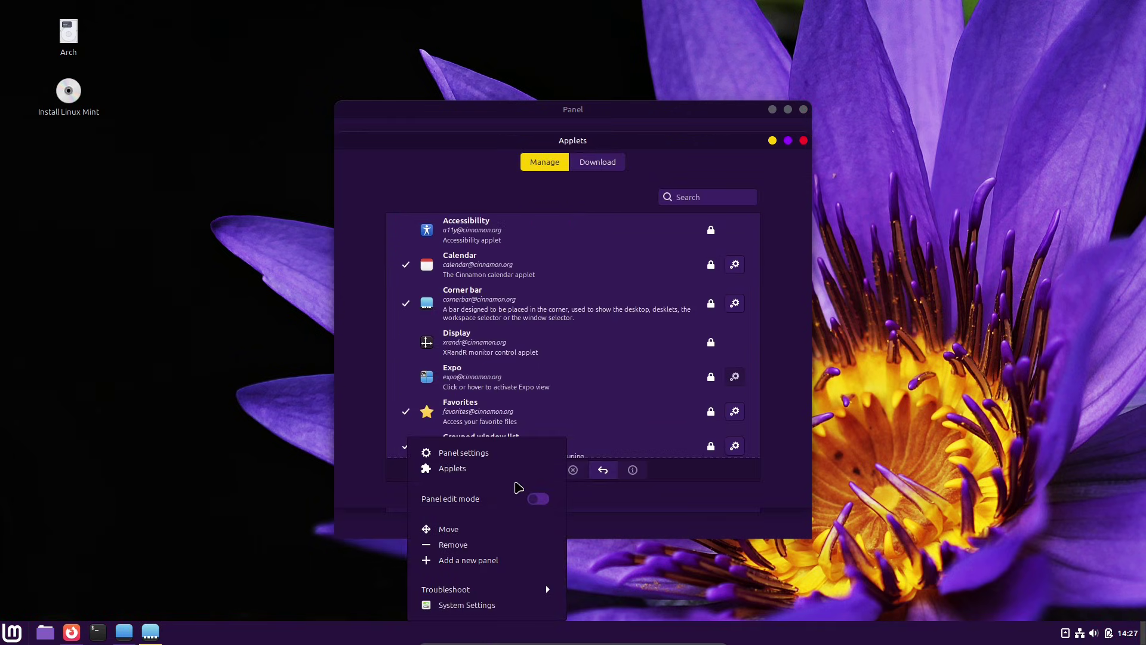
left_click(489, 605)
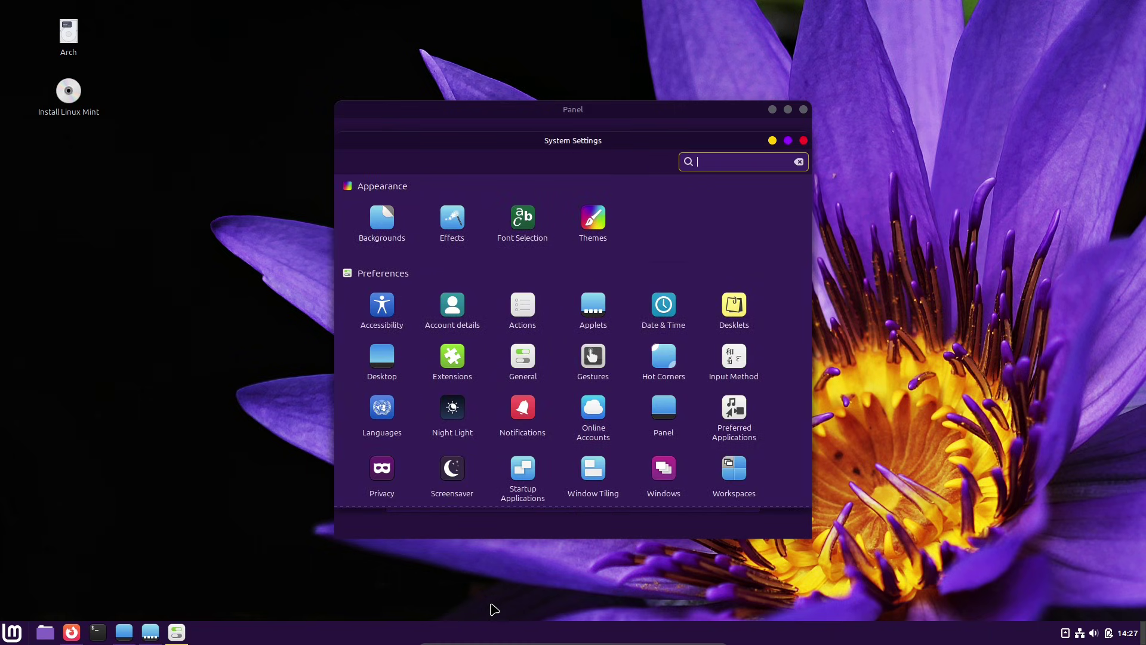
left_click_drag(550, 140, 840, 185)
left_click_drag(586, 140, 250, 174)
left_click(584, 109)
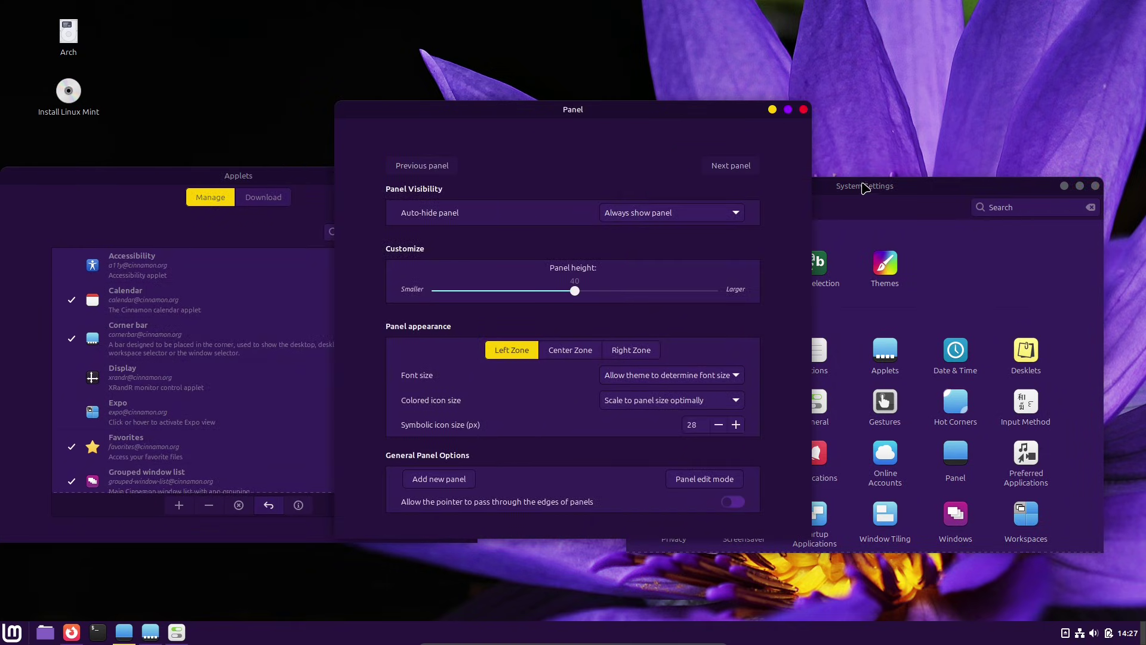
double_click(907, 194)
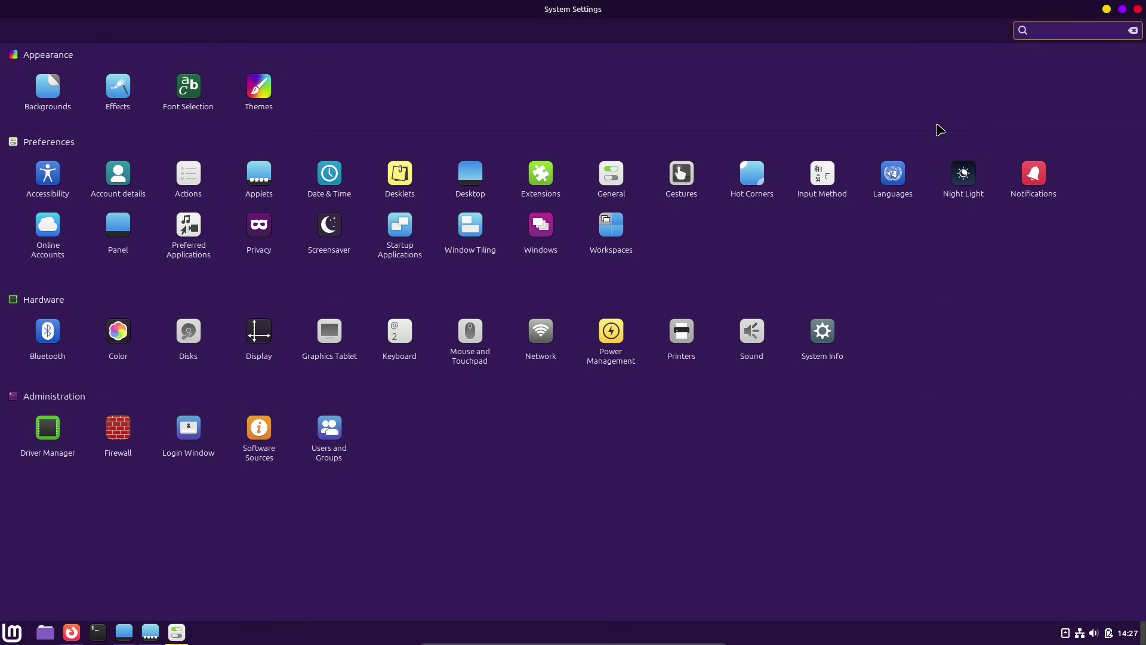
Go to the Extensions page in System Settings
left_click(524, 184)
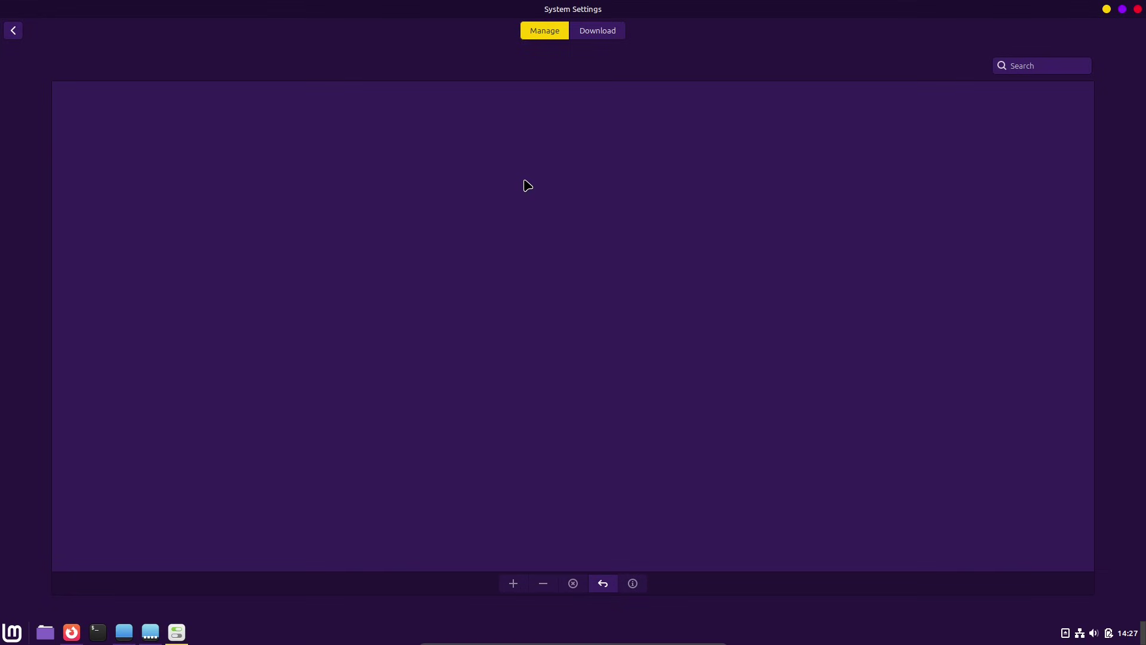
Sort downloadable extensions by date, install Centered Cinnamon Dock, and view the installed list
left_click(599, 34)
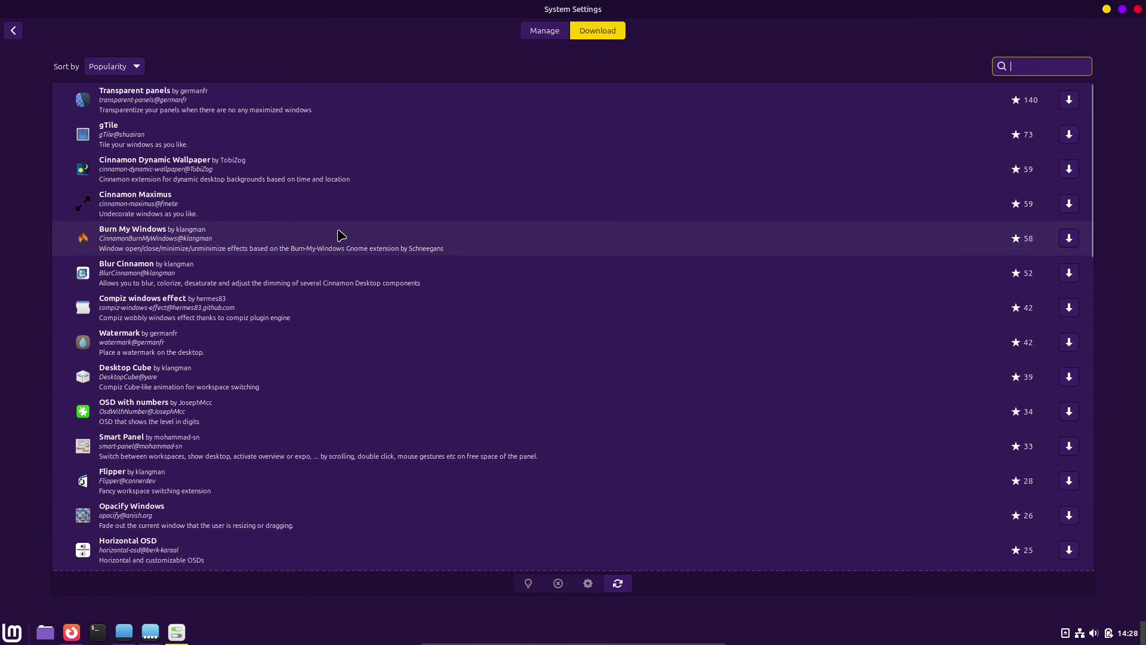
left_click(100, 70)
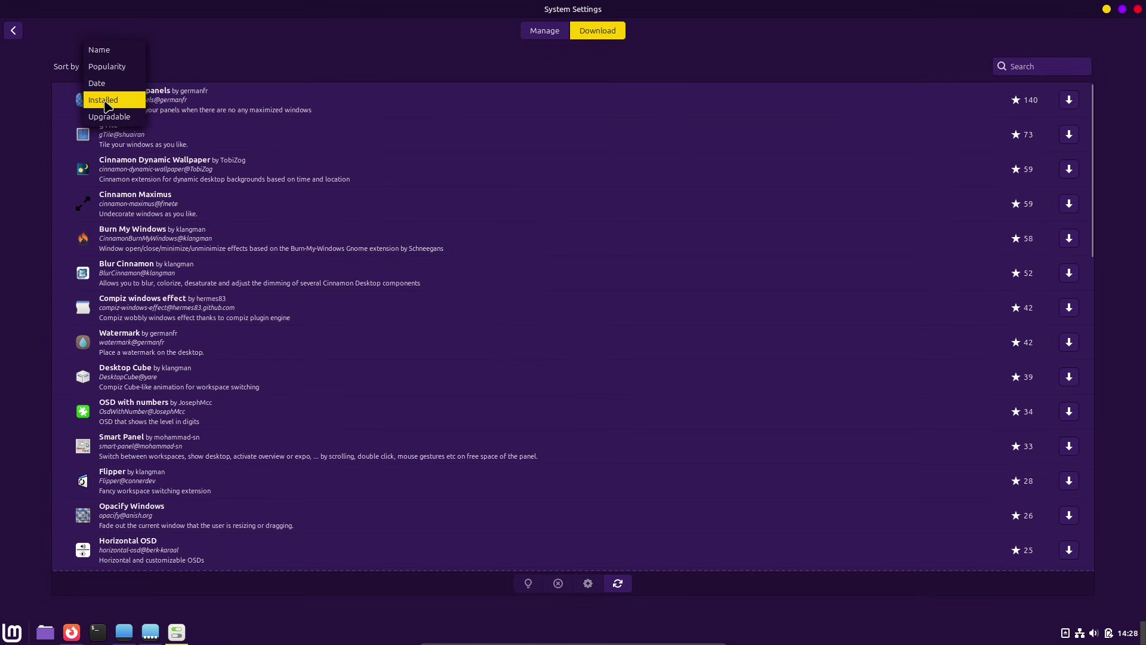
left_click(98, 83)
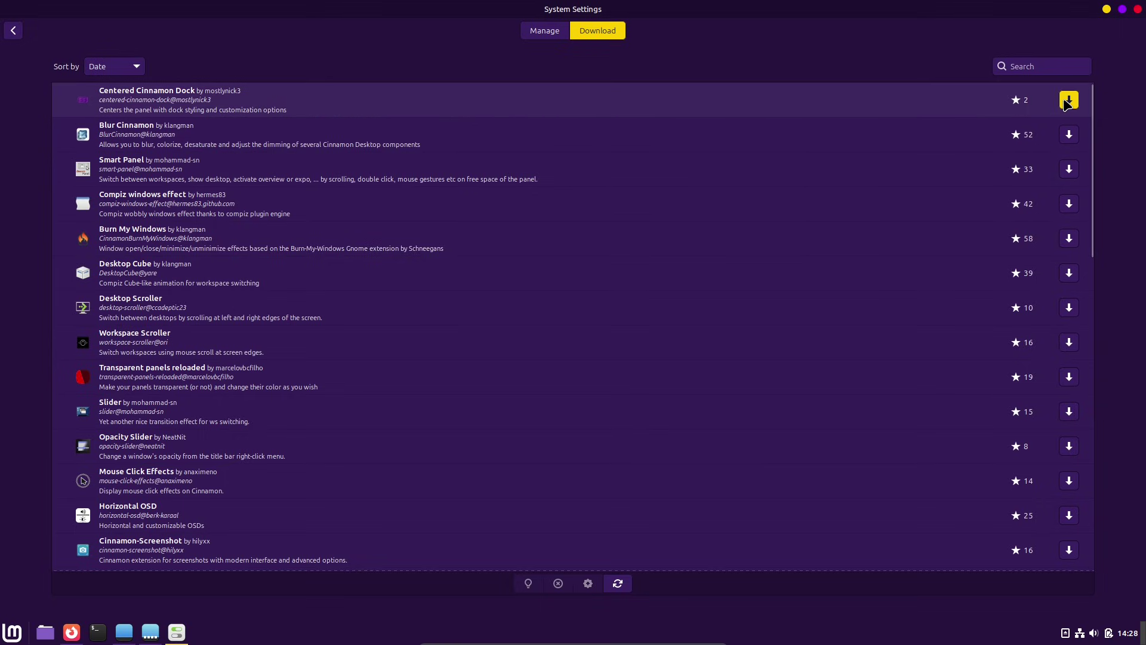
left_click(1069, 100)
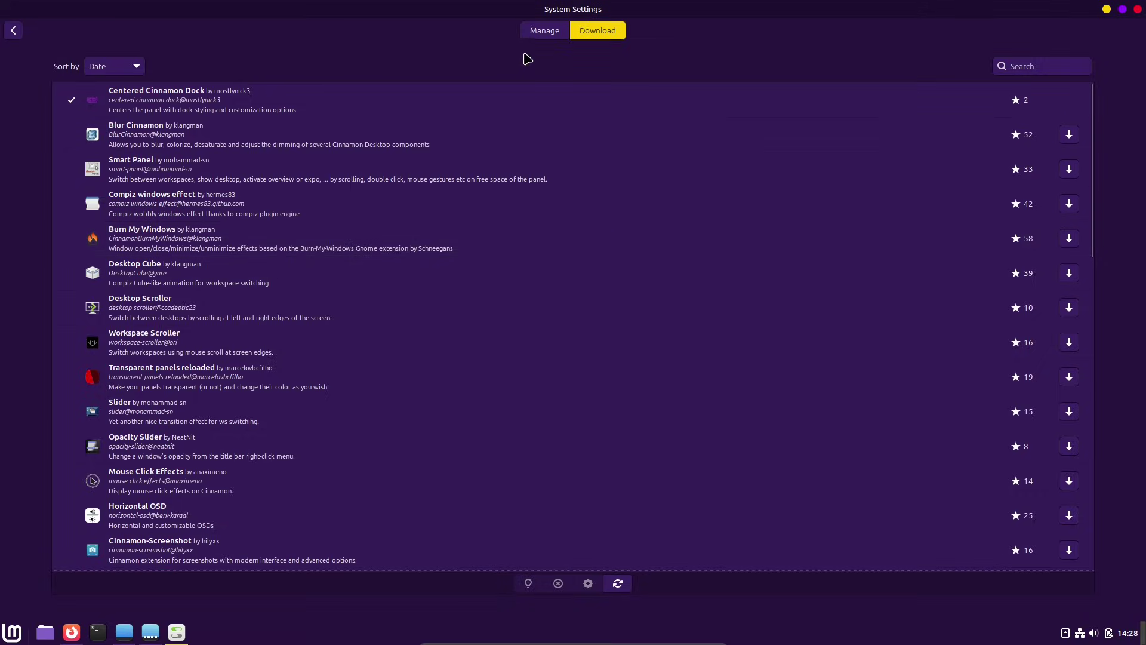
left_click(541, 33)
Enable the Centered Cinnamon Dock extension, then check the application menu from the new dock
left_click(484, 106)
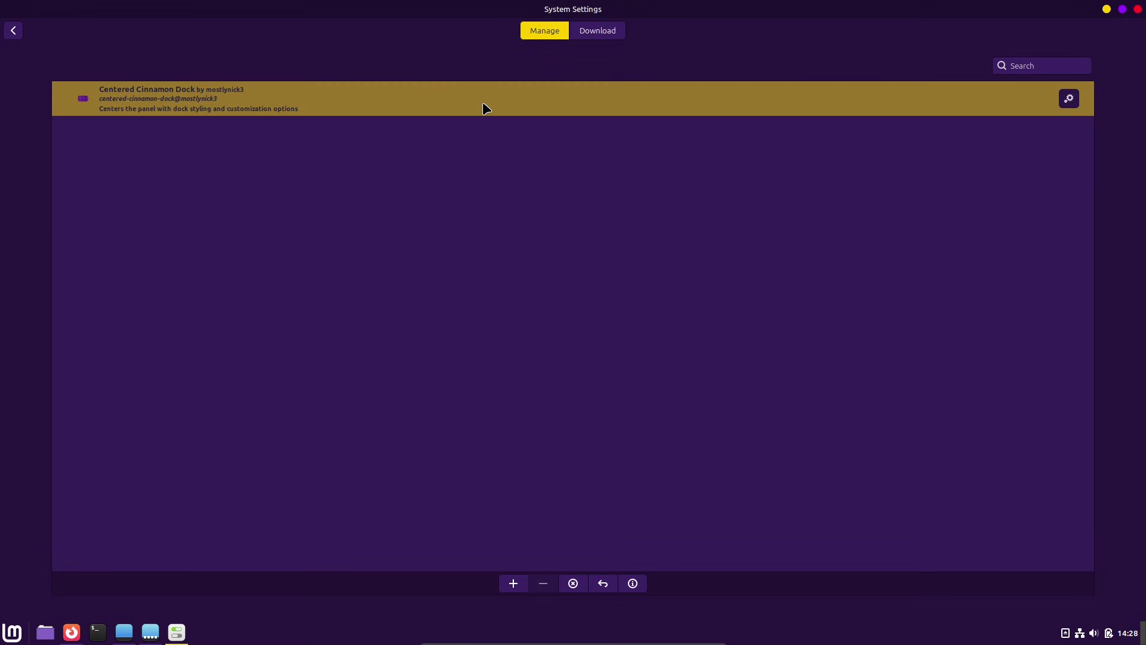
left_click(512, 584)
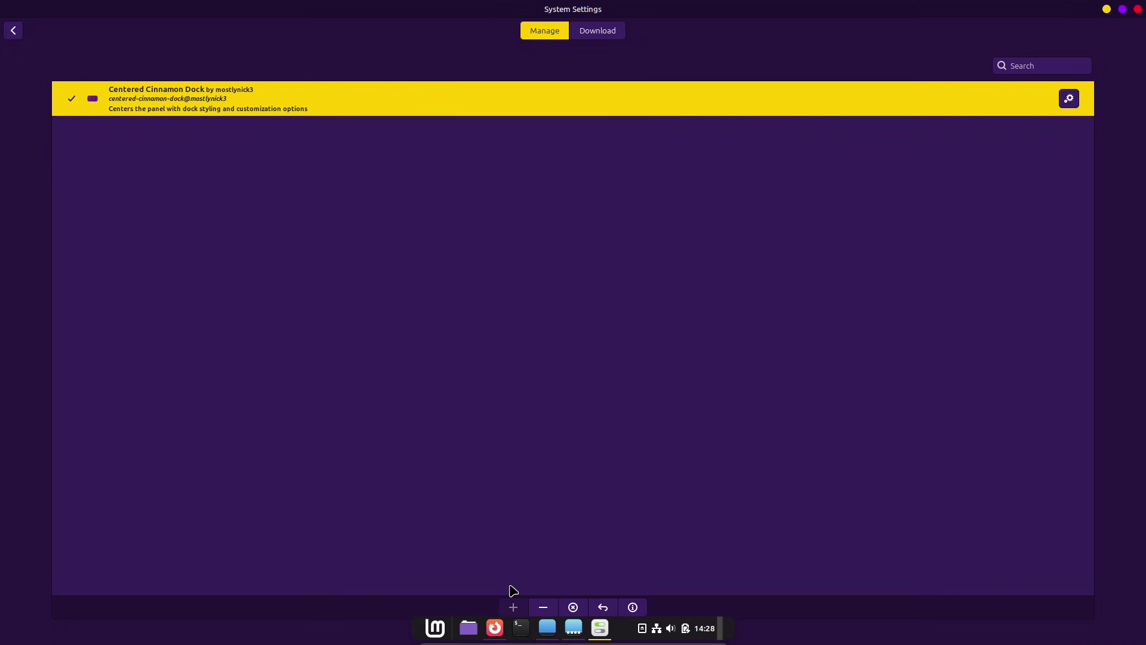
left_click(436, 627)
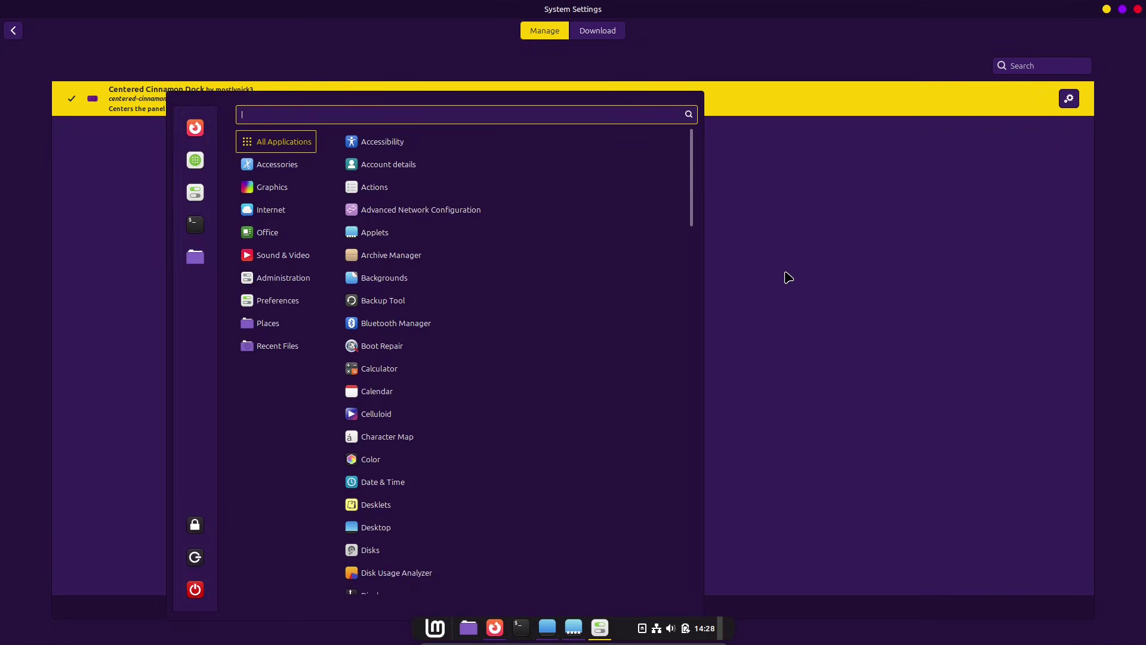
left_click(832, 229)
In the dock settings window, adjust the height offset to -15 pixels
left_click(1069, 100)
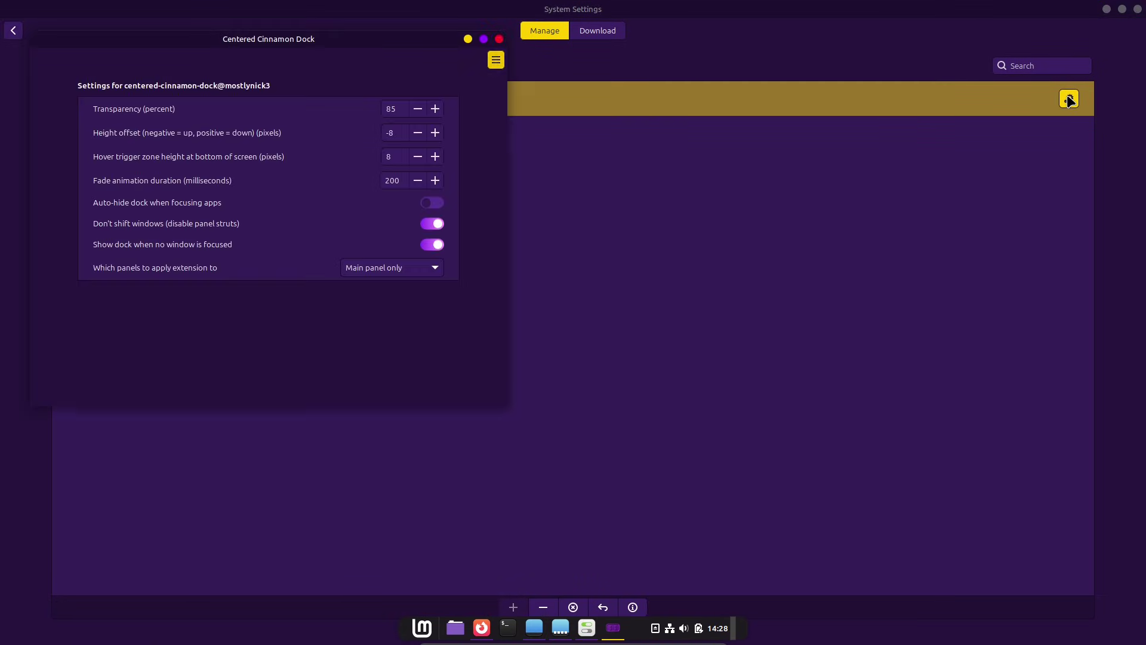
left_click_drag(318, 53, 675, 119)
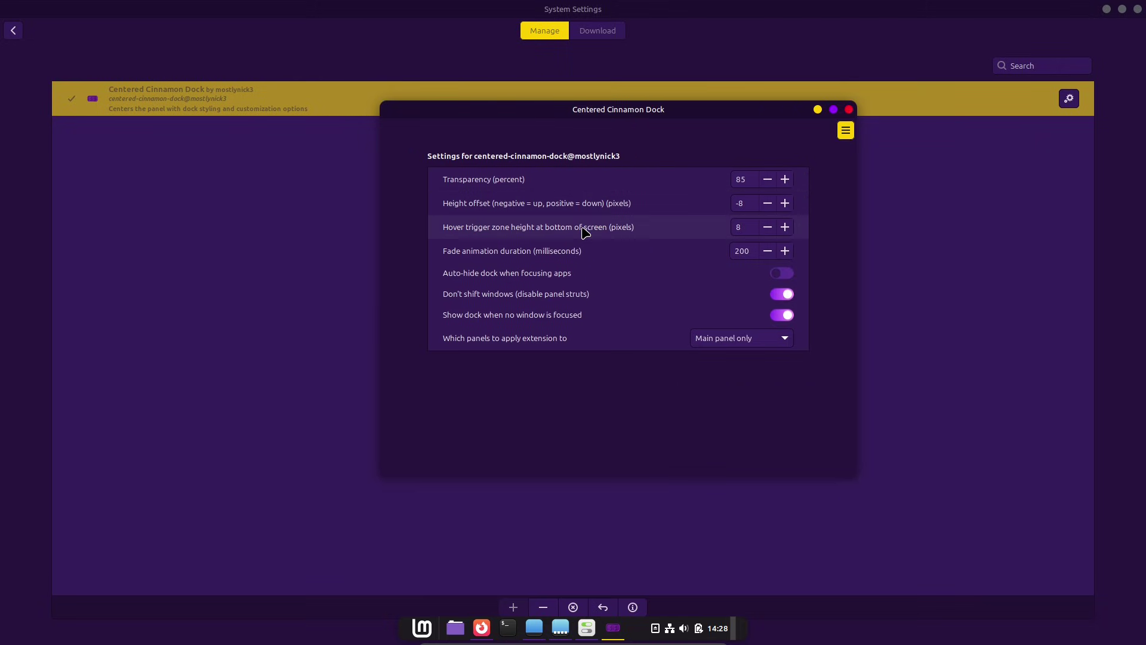
double_click(781, 208)
left_click(782, 208)
left_click(782, 208)
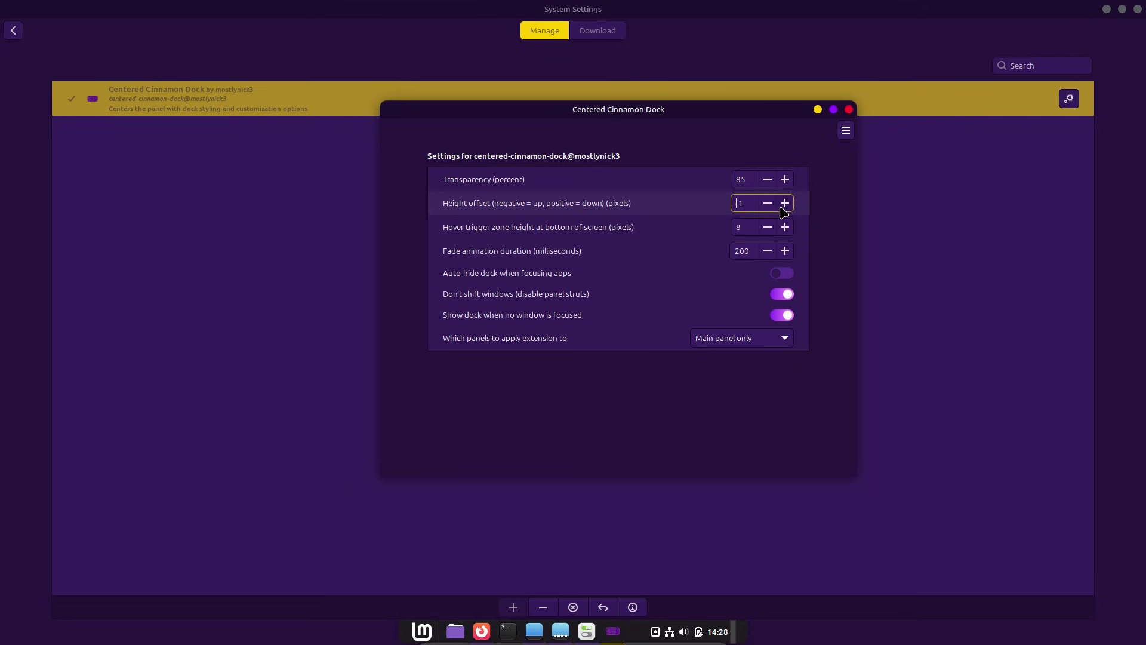
left_click(782, 208)
left_click(782, 207)
left_click(767, 208)
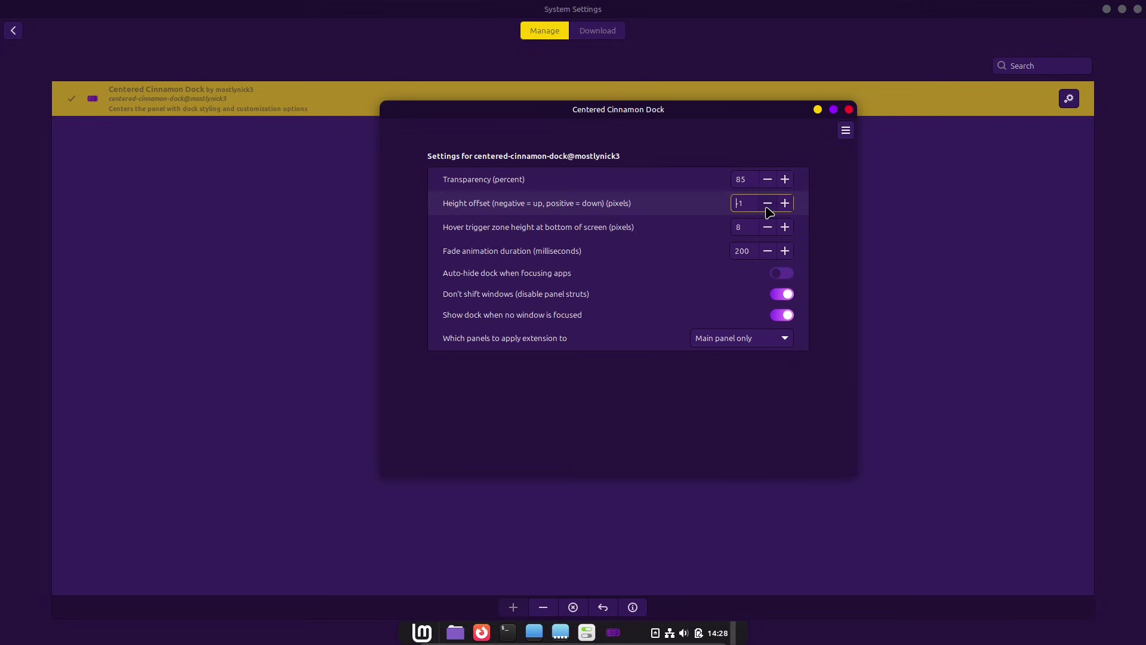
left_click(767, 208)
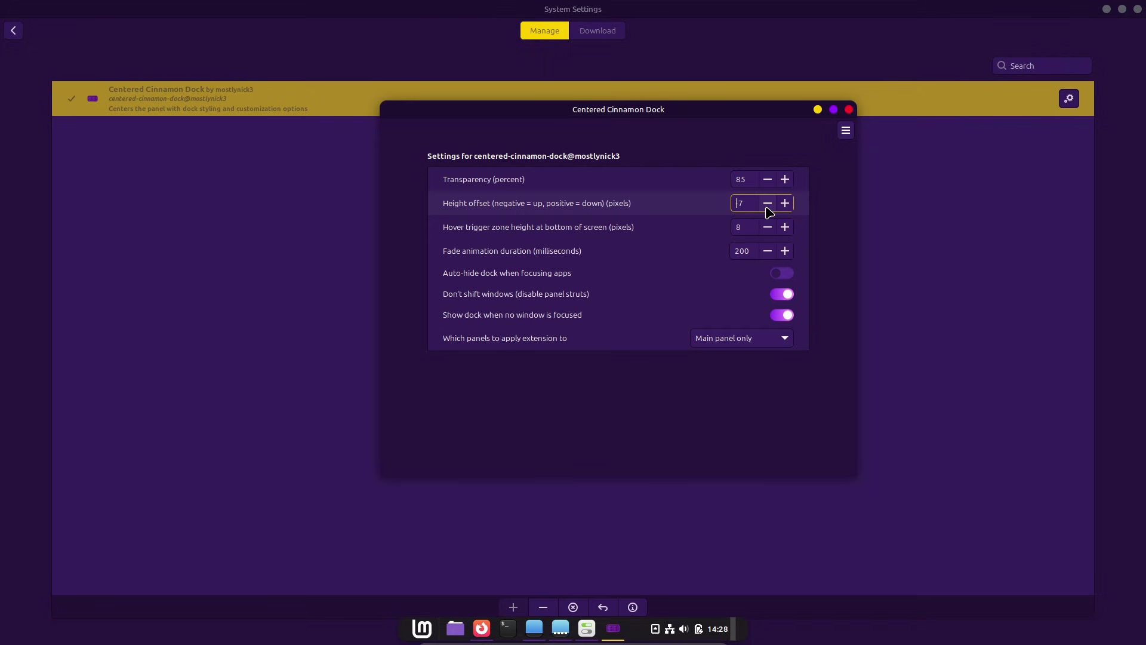
left_click(768, 204)
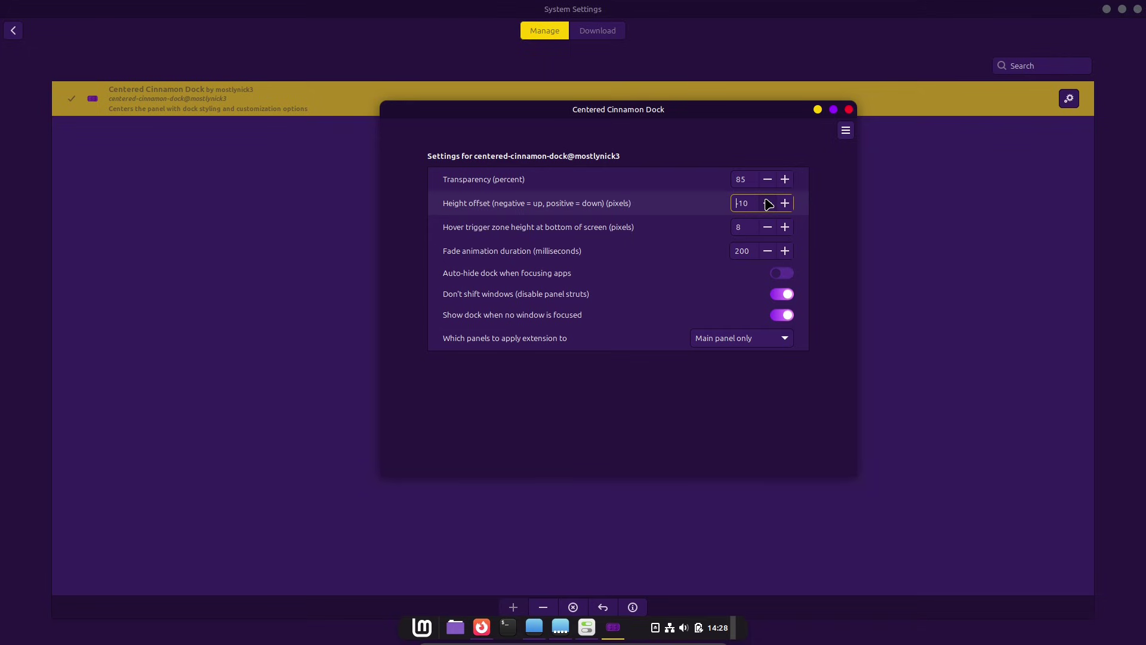
left_click(769, 204)
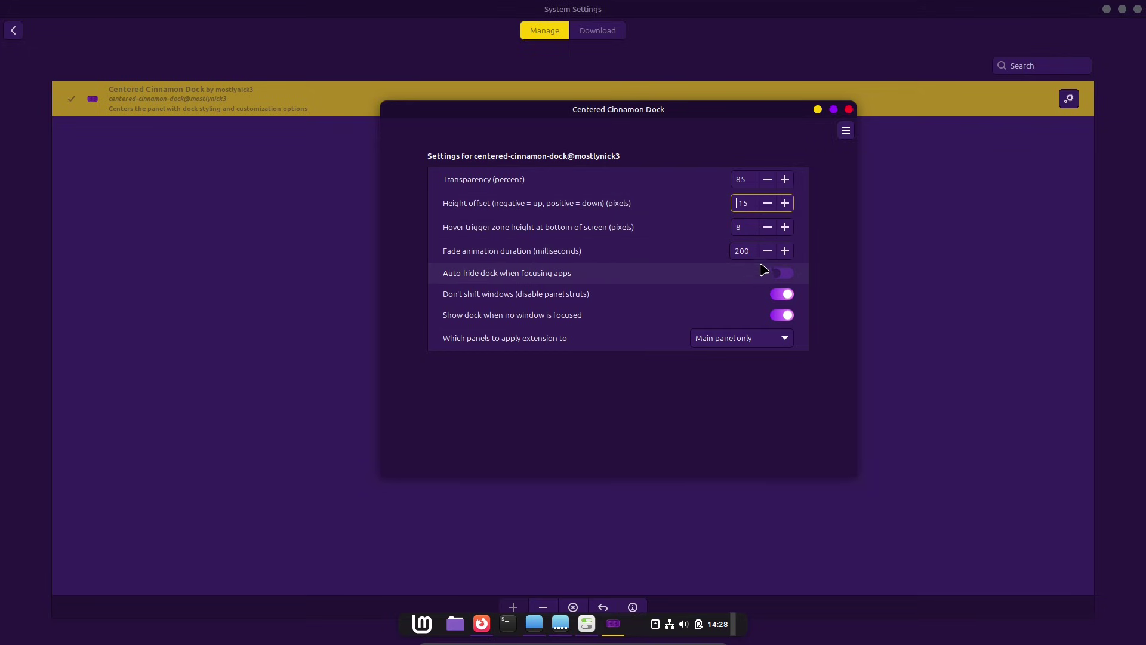
Try applying the dock to all bottom panels, then to all top panels
left_click(747, 340)
left_click(746, 356)
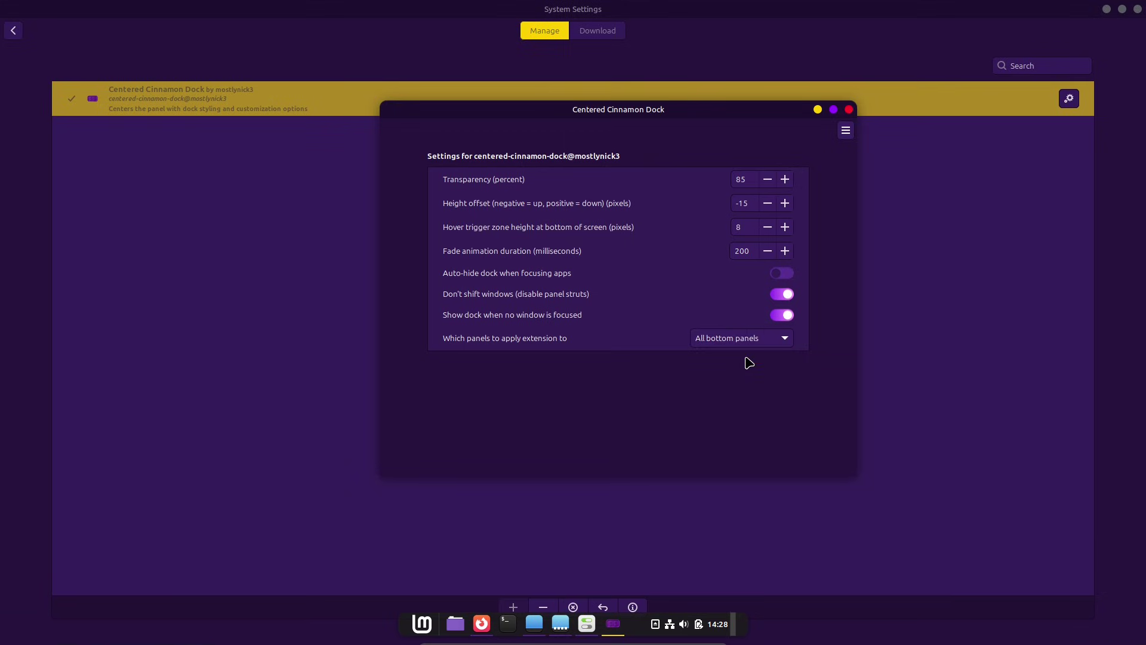
left_click(754, 339)
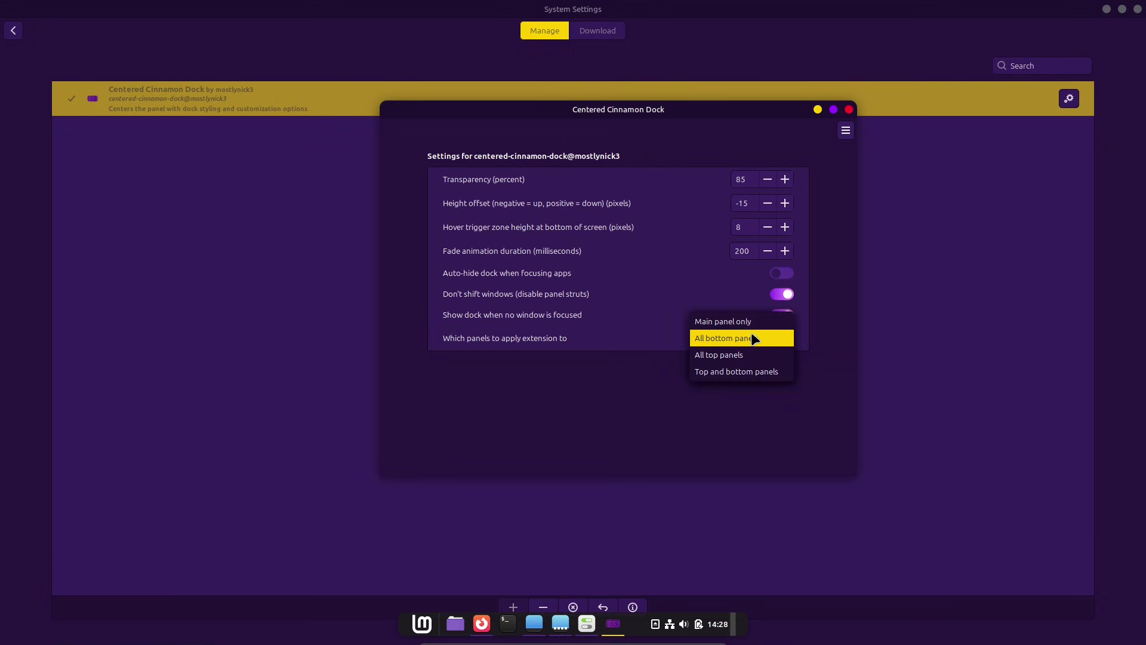
left_click(751, 353)
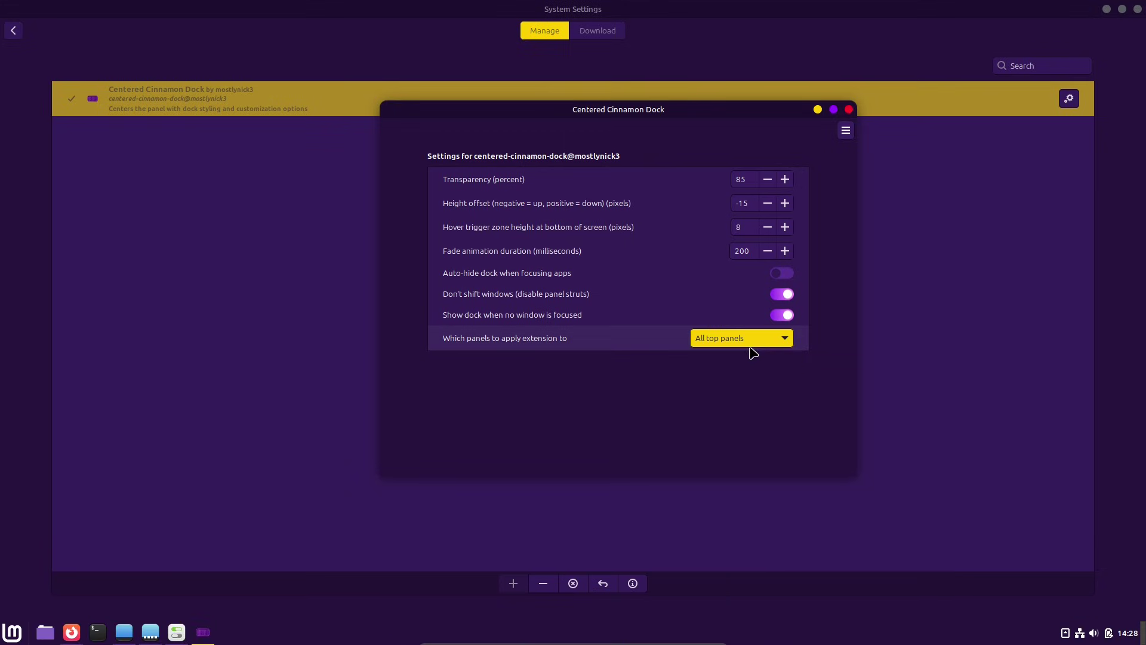
left_click(751, 345)
Apply the dock to the main panel only, stop window shifting, and toggle auto-hide on and off
left_click(753, 302)
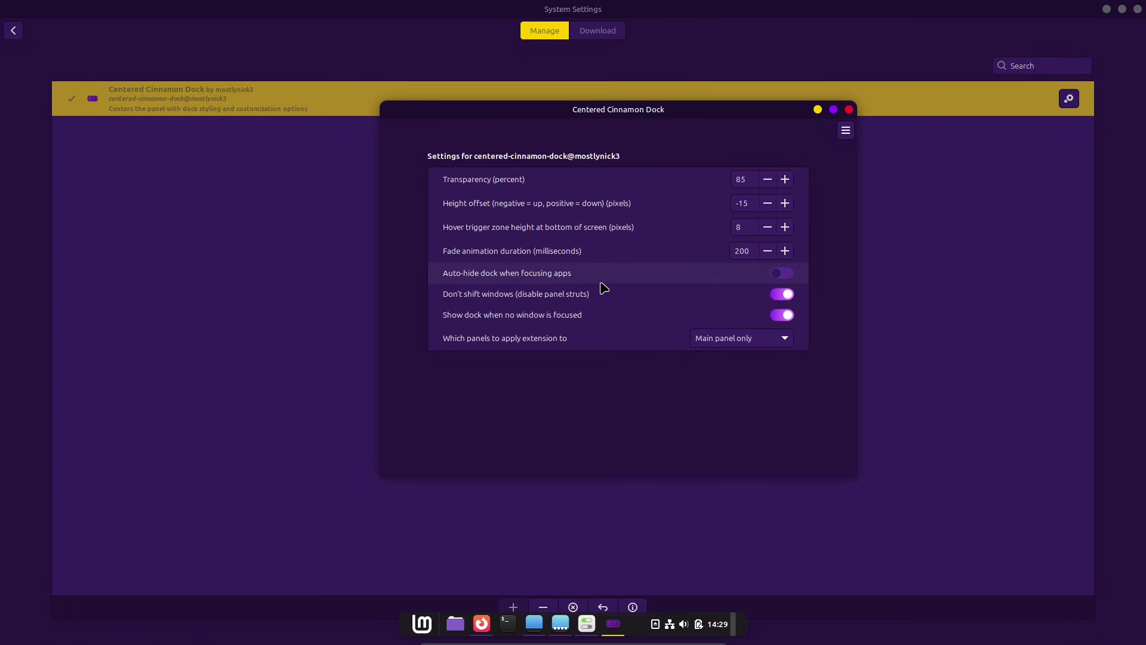
left_click(780, 295)
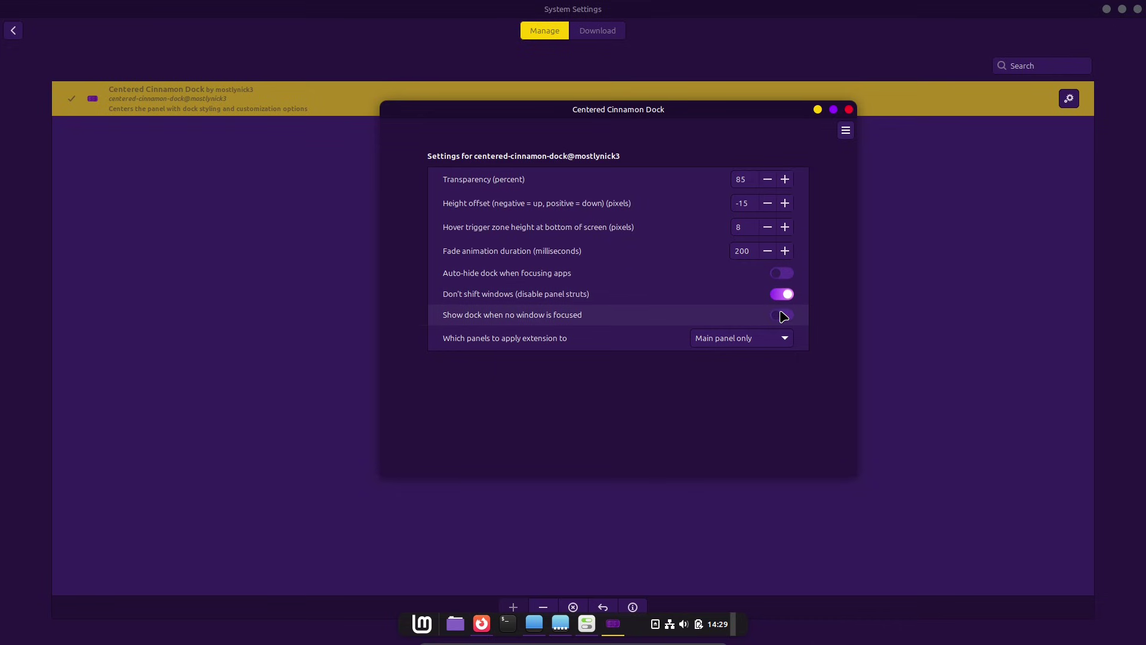
left_click(782, 273)
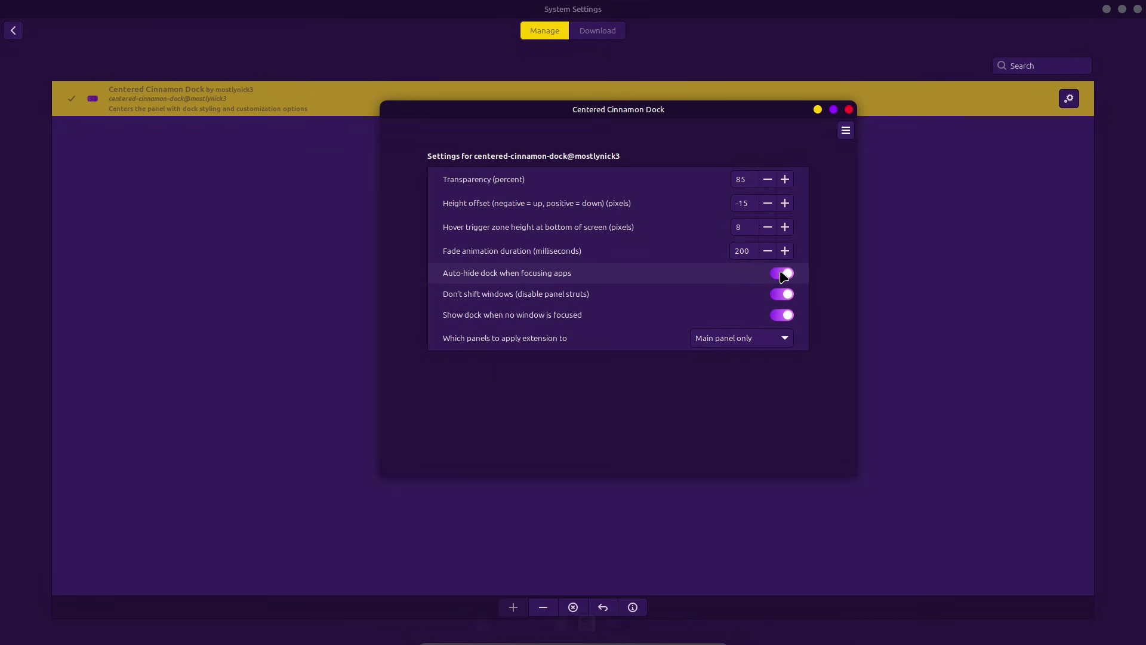
left_click(782, 273)
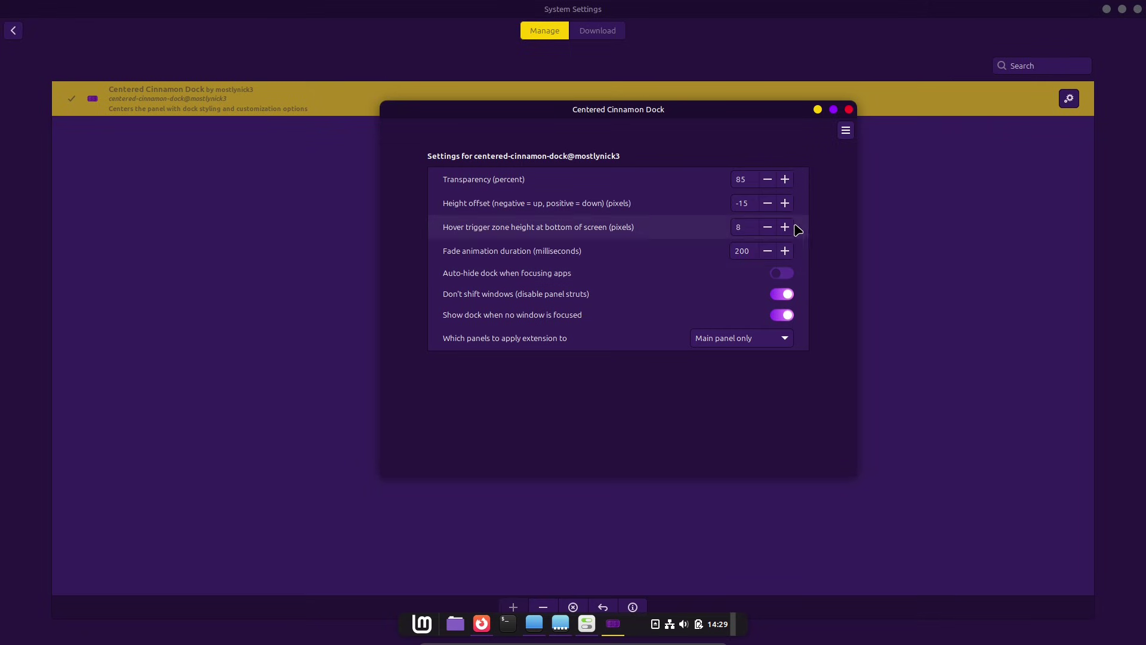
Reset all dock settings to their defaults and close the settings window
left_click(845, 131)
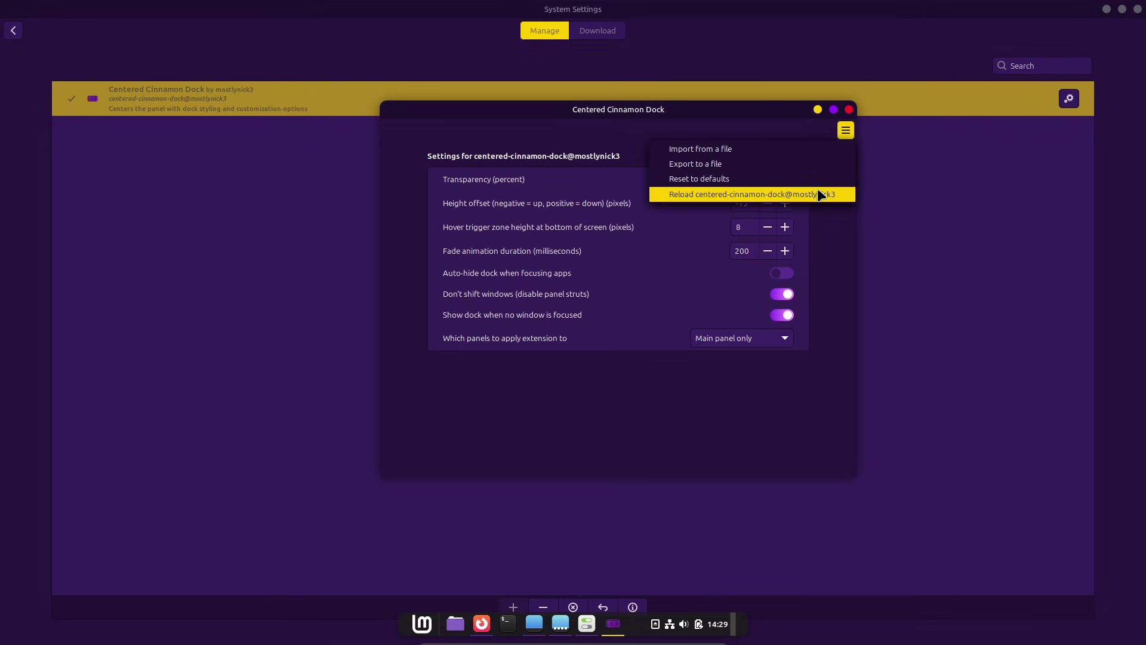
left_click(729, 181)
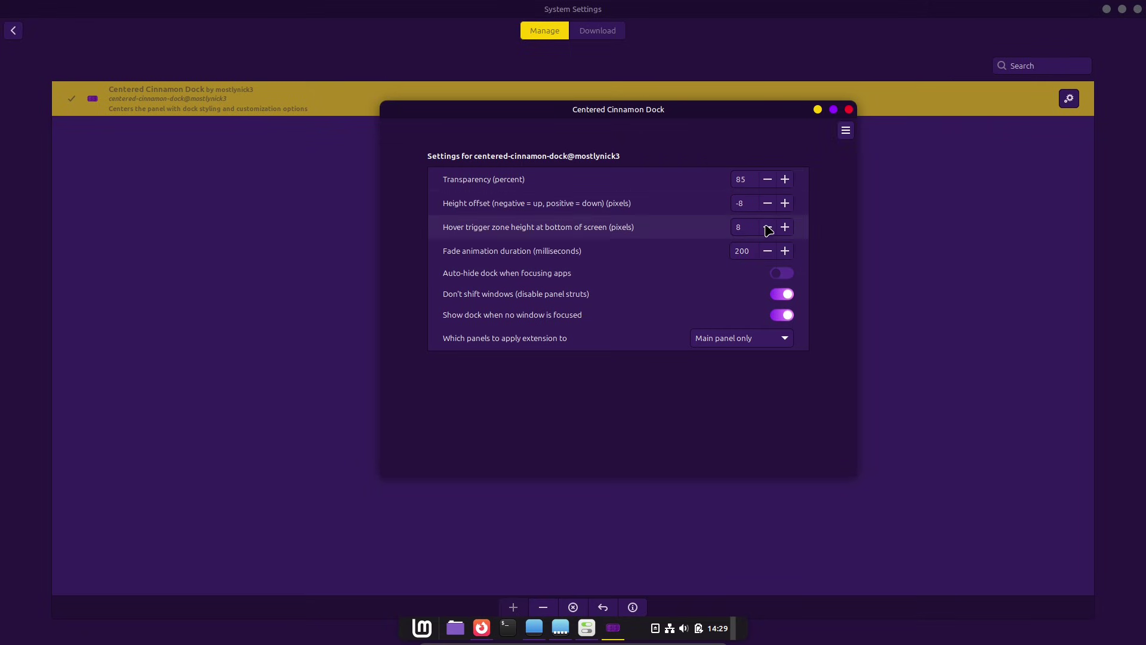
left_click(848, 111)
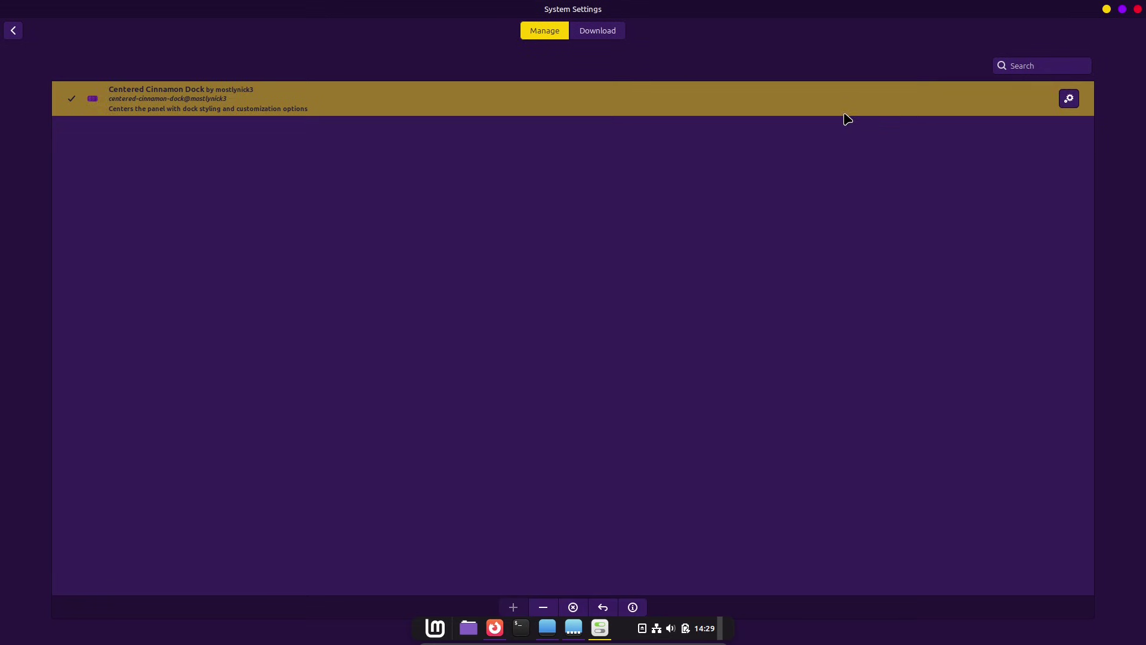